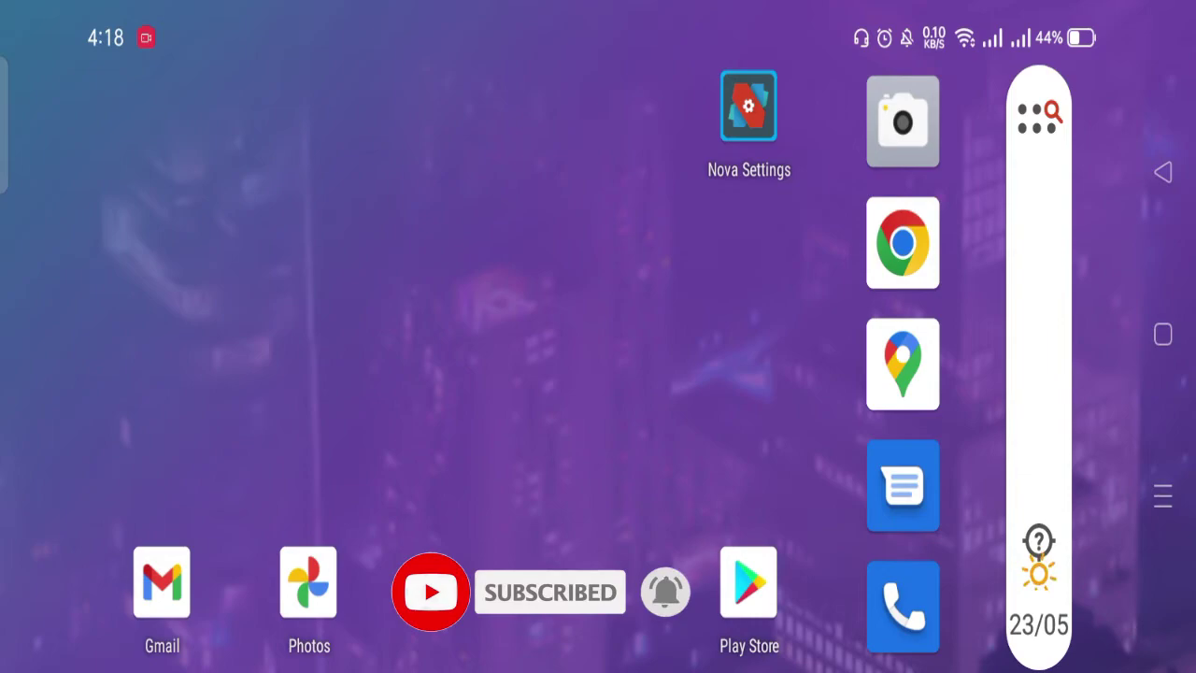
Step: Swipe down from the top of the home screen to reveal the notification shade and quick settings
left_click_drag(682, 214, 718, 476)
Step: Go through Settings, App management and App list to reach Chrome's app info page
left_click(958, 85)
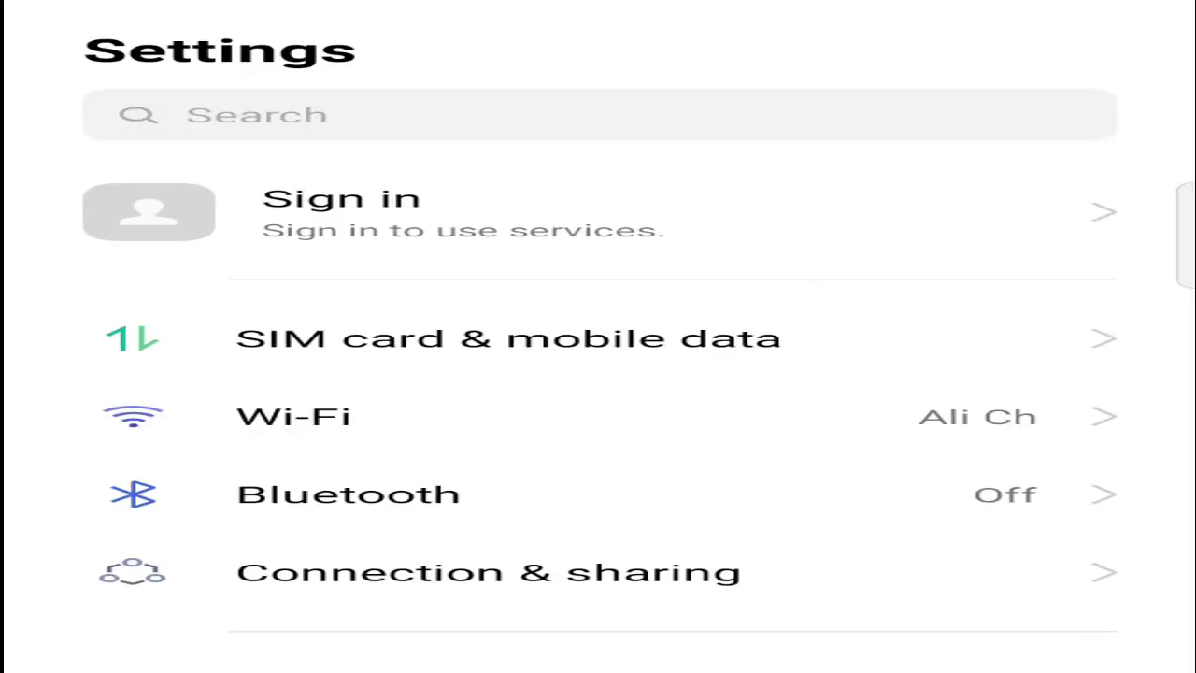
scroll(492, 491, "down", 10)
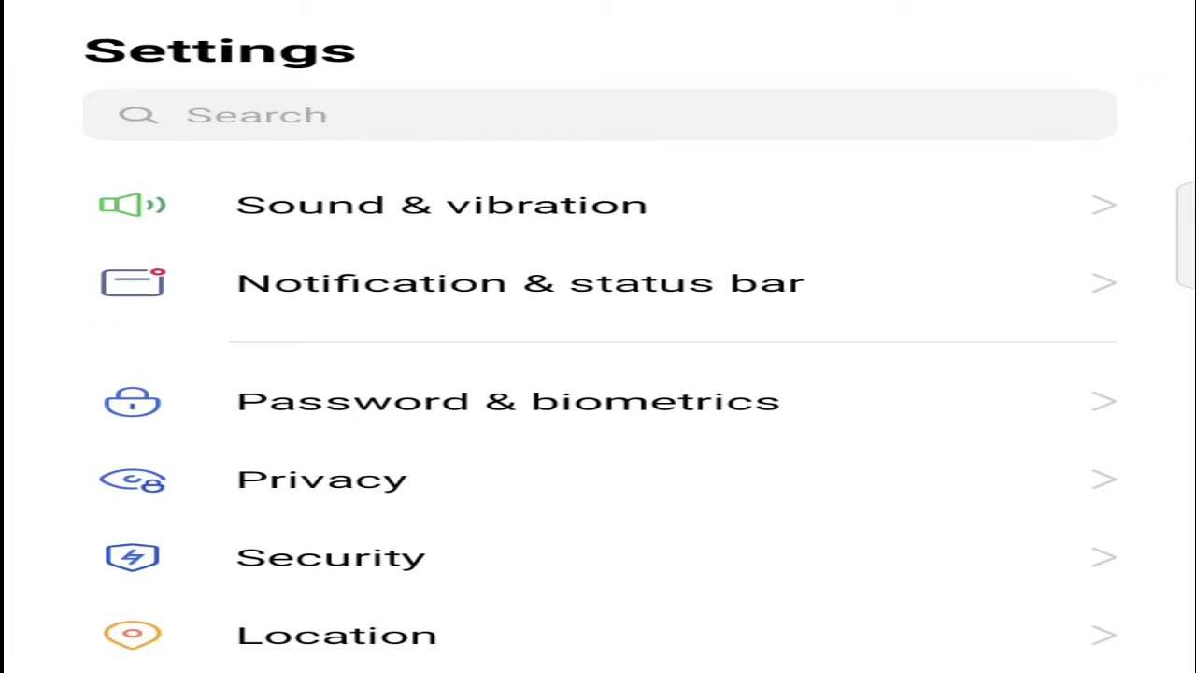
scroll(414, 620, "down", 5)
scroll(413, 467, "down", 2)
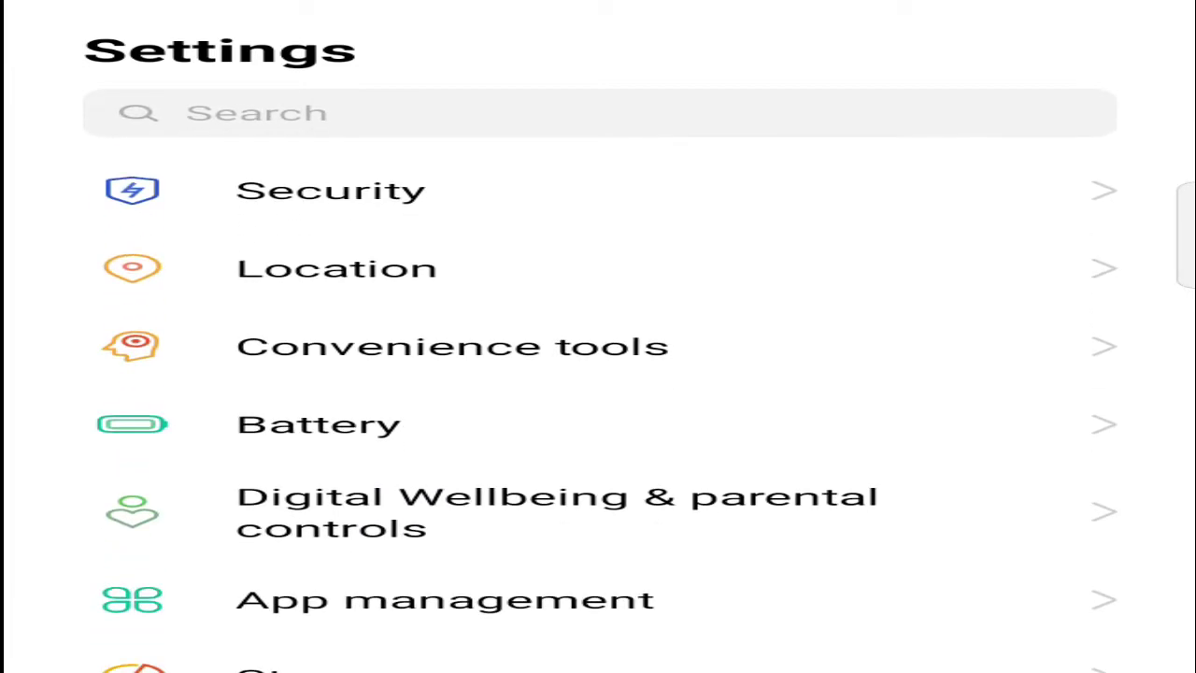
left_click(515, 600)
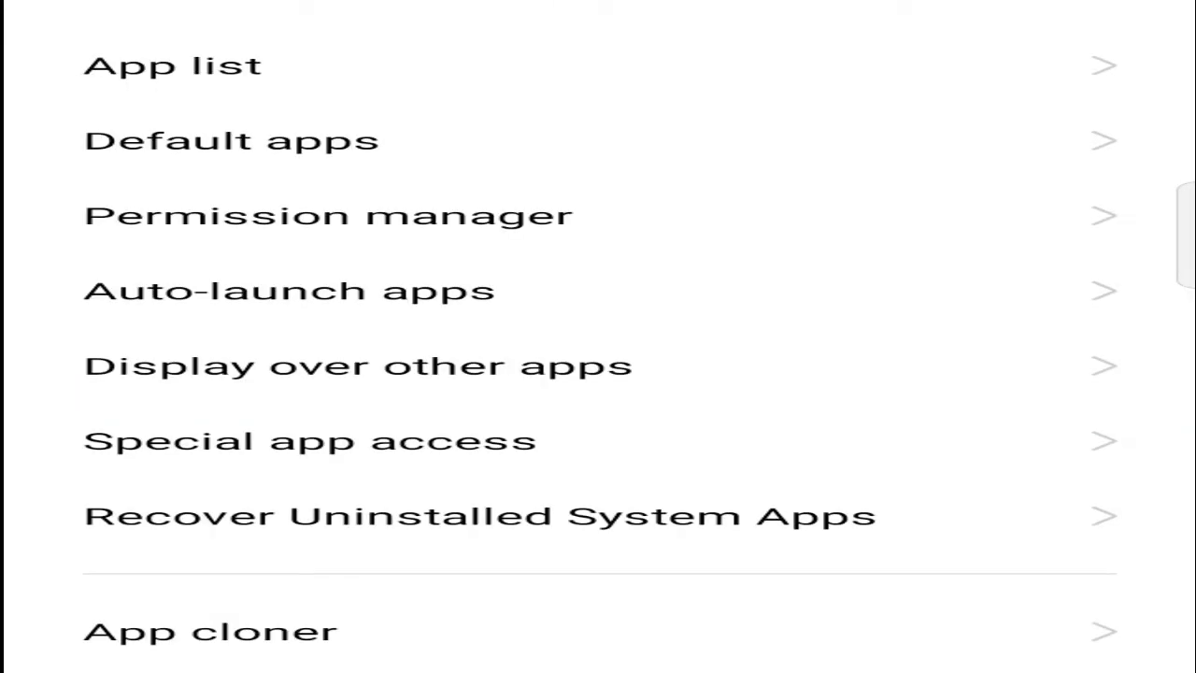
left_click(333, 69)
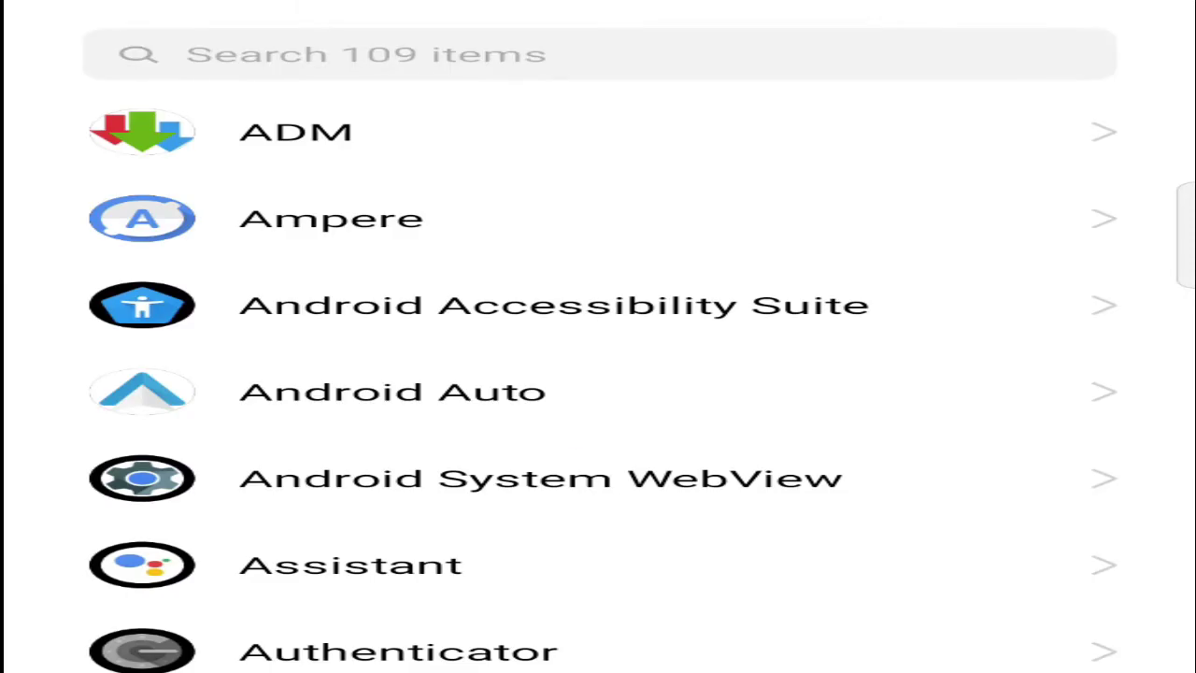
scroll(387, 472, "down", 3)
scroll(387, 473, "down", 3)
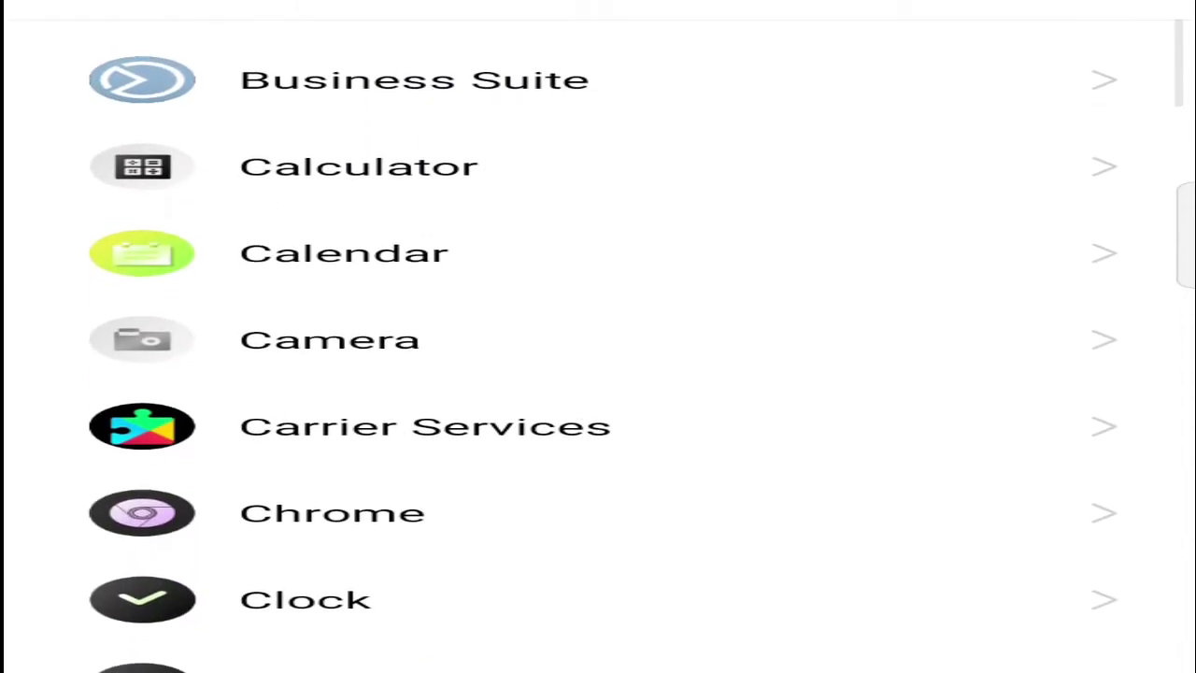
scroll(374, 420, "down", 2)
left_click(360, 364)
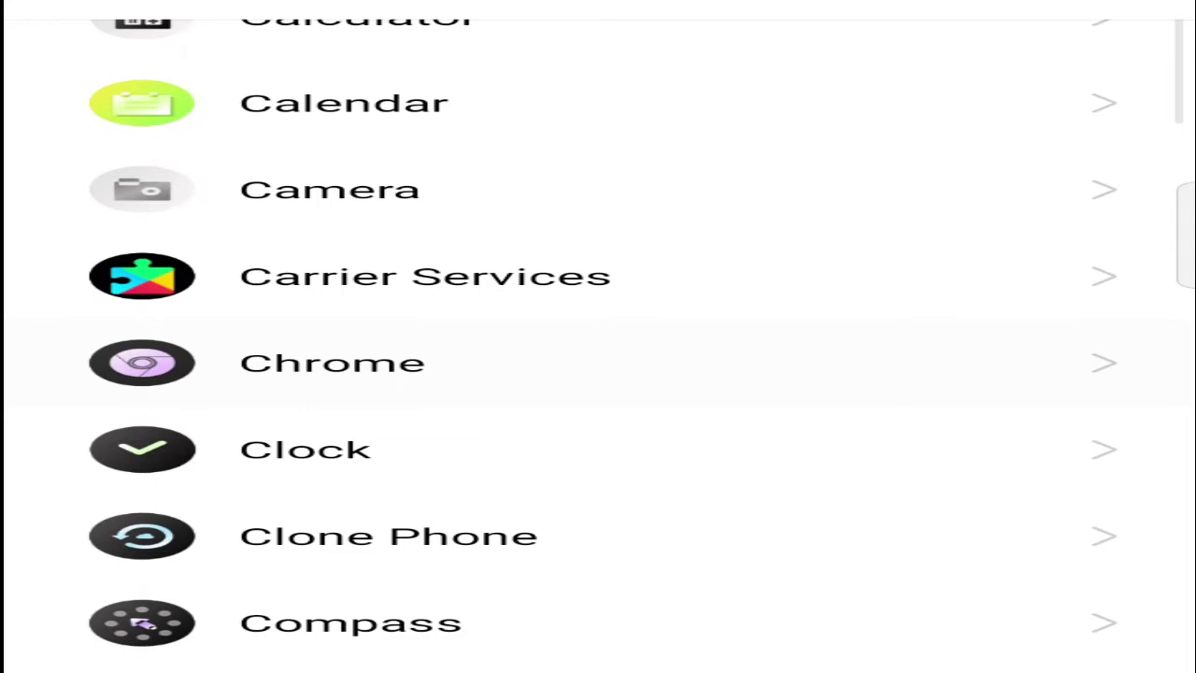
scroll(597, 374, "down", 1)
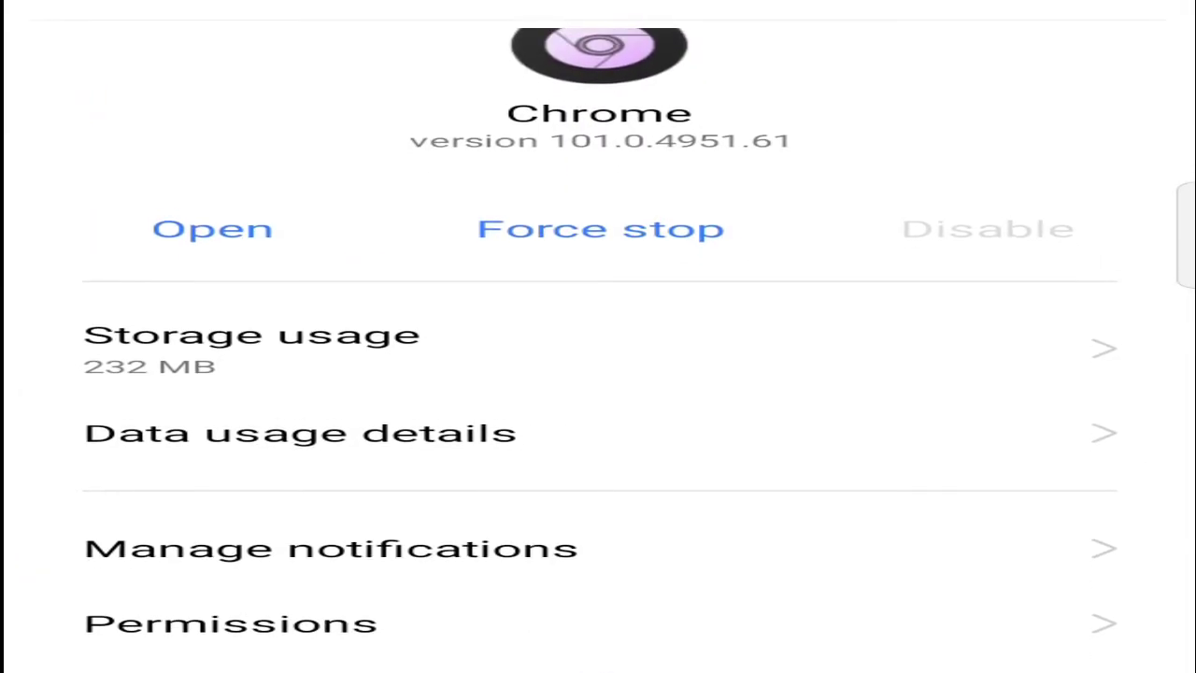
Step: In Chrome's notification settings, turn off Set to silent and enable Banner for a category
left_click(523, 561)
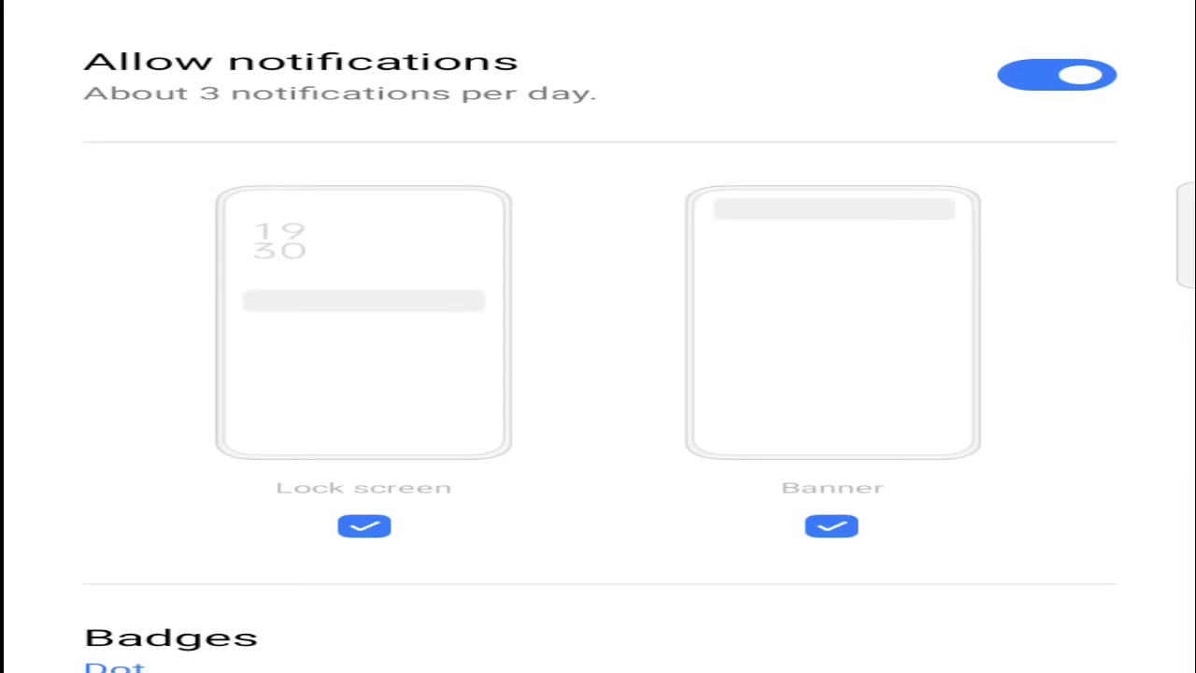
scroll(598, 373, "down", 4)
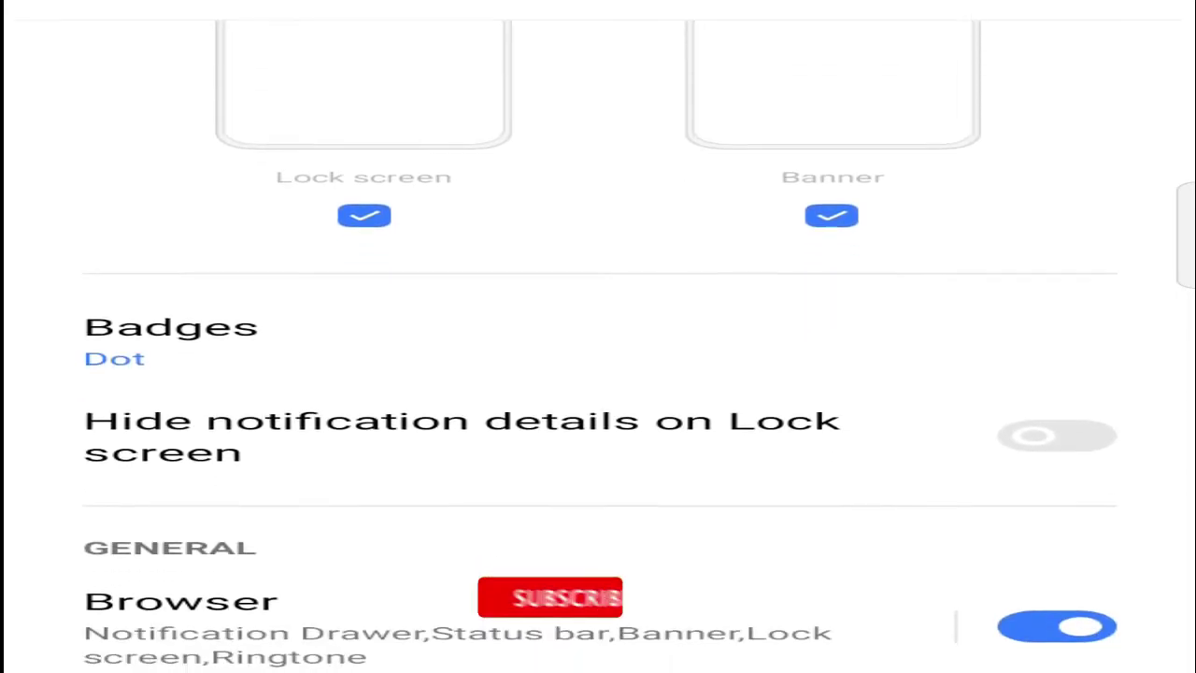
scroll(598, 373, "down", 2)
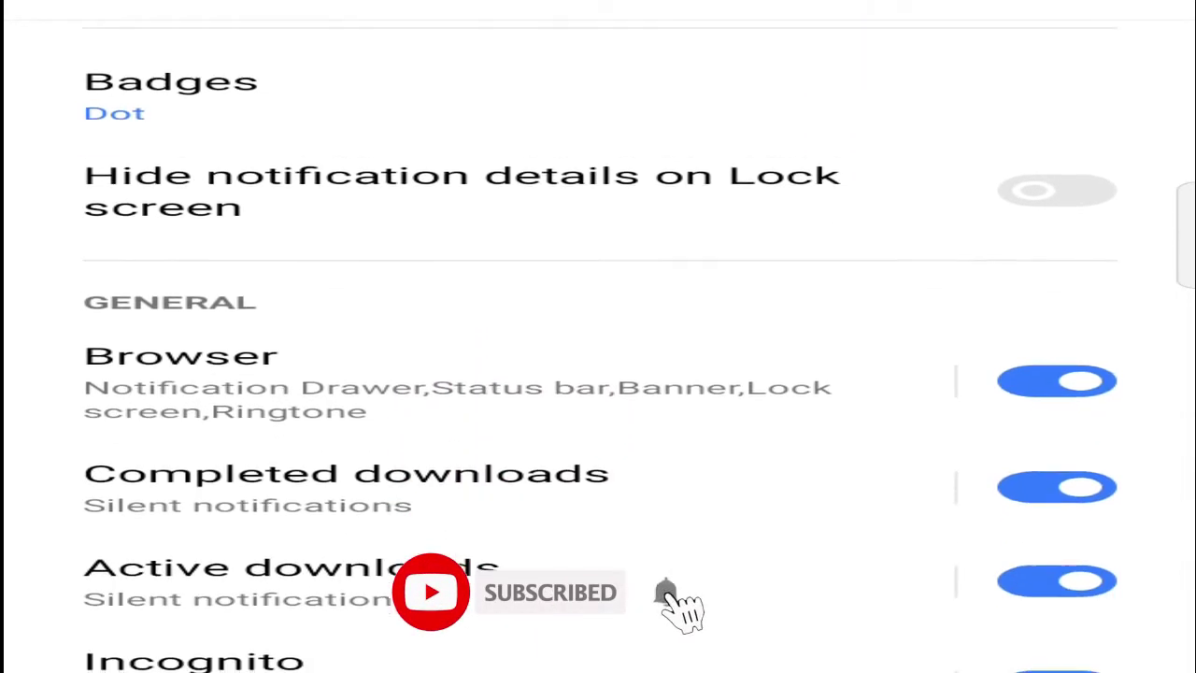
scroll(597, 373, "down", 2)
scroll(598, 373, "down", 1)
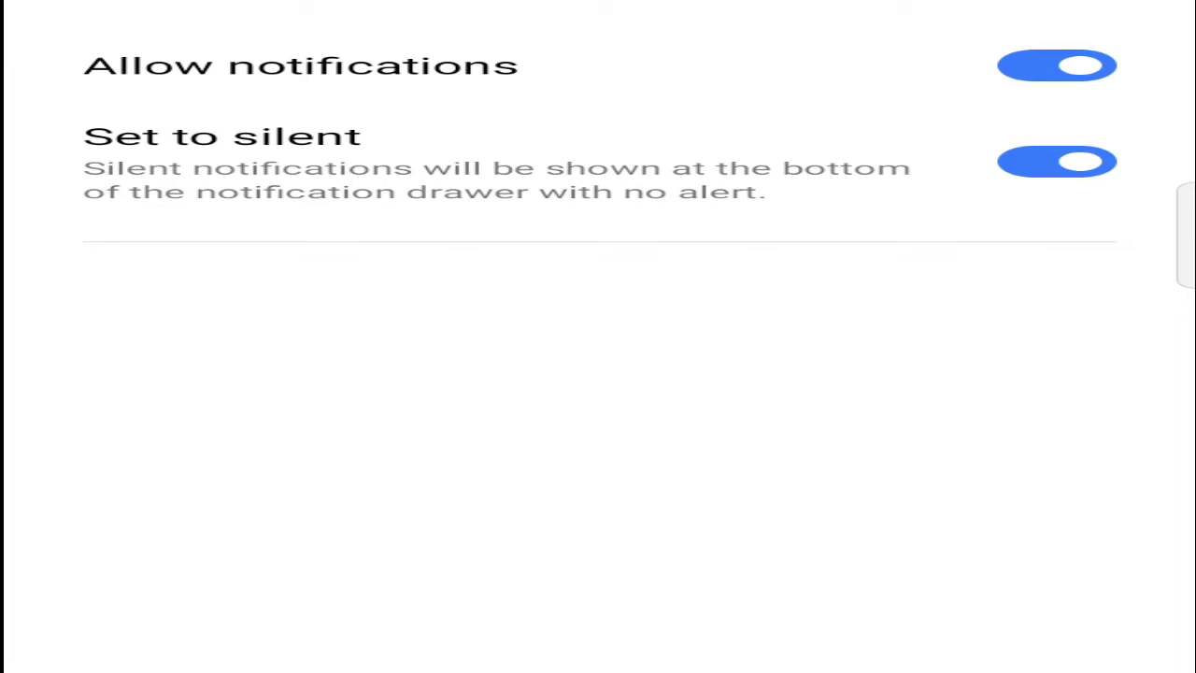
left_click(1056, 162)
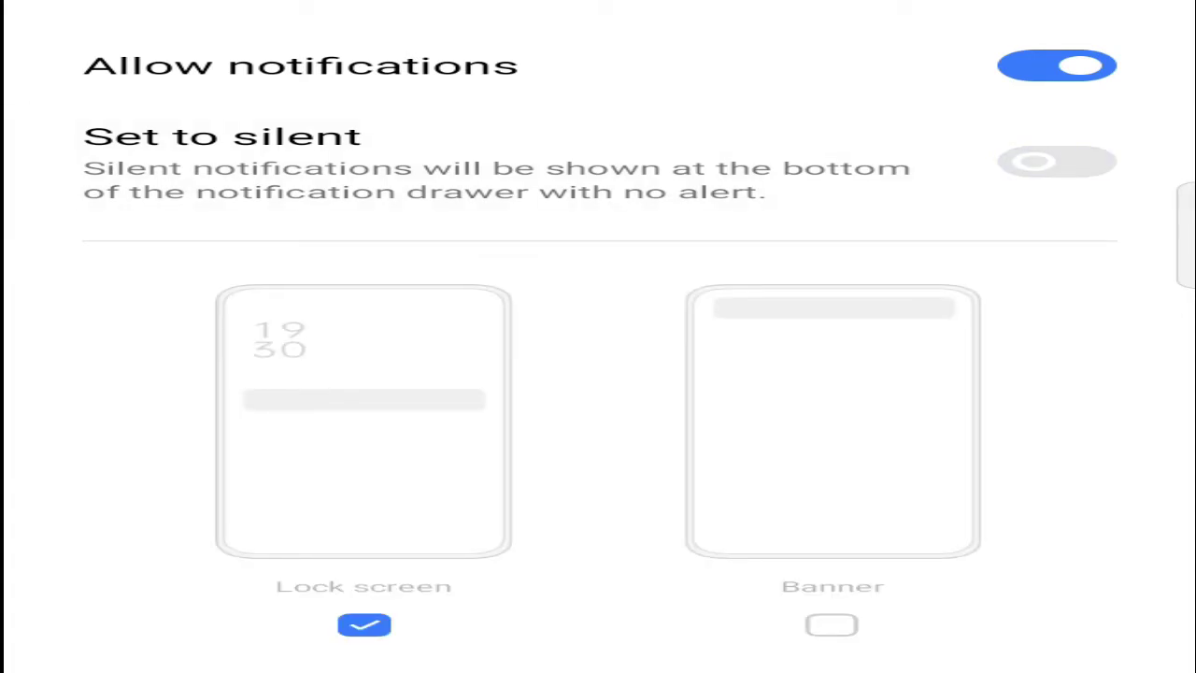
left_click(832, 626)
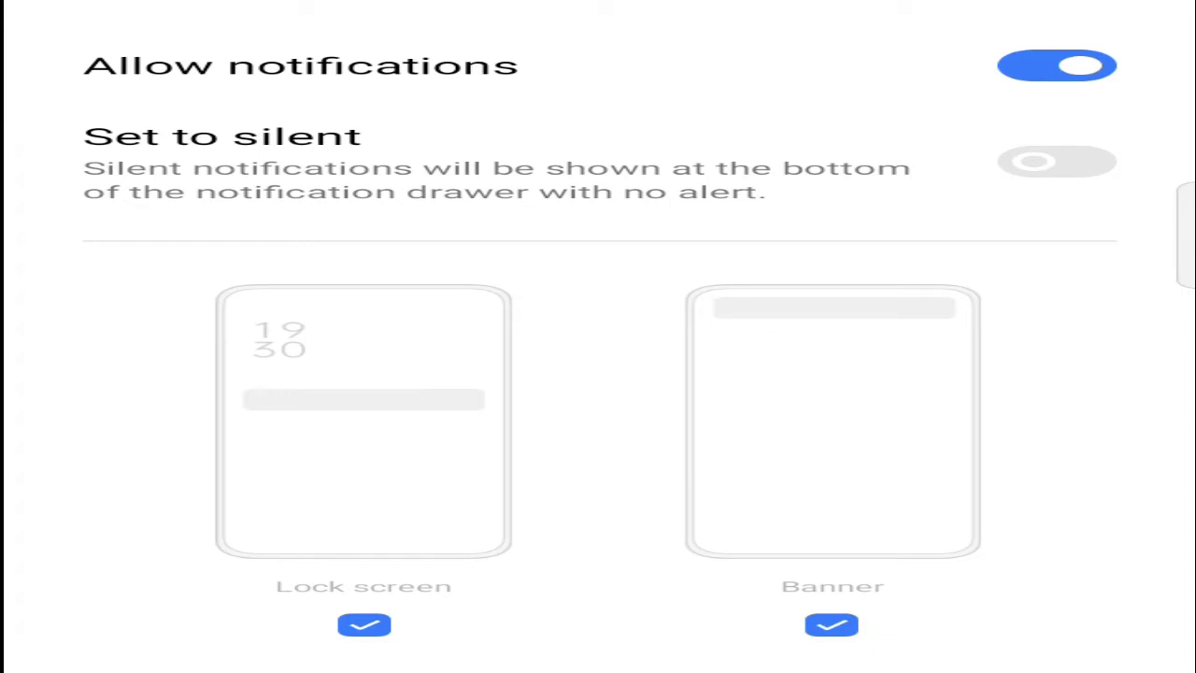
Step: Back out of Settings page by page to the home screen
left_click_drag(378, 553, 378, 327)
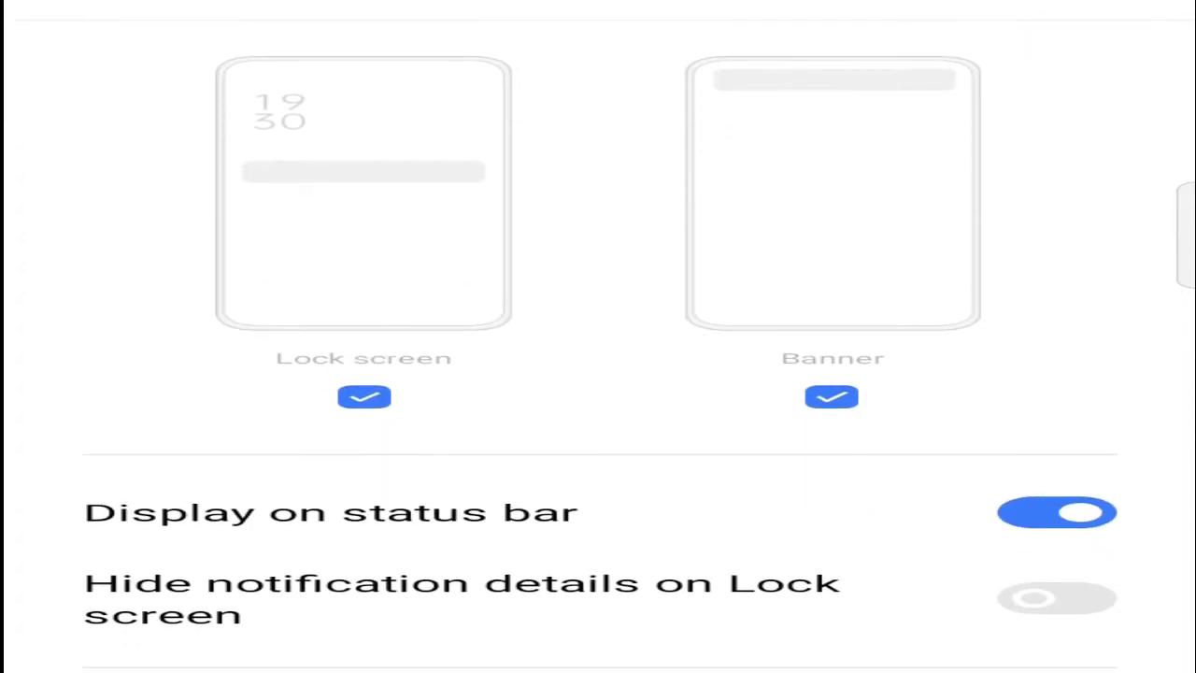
left_click_drag(5, 336, 373, 337)
left_click_drag(5, 336, 373, 337)
left_click_drag(5, 373, 168, 374)
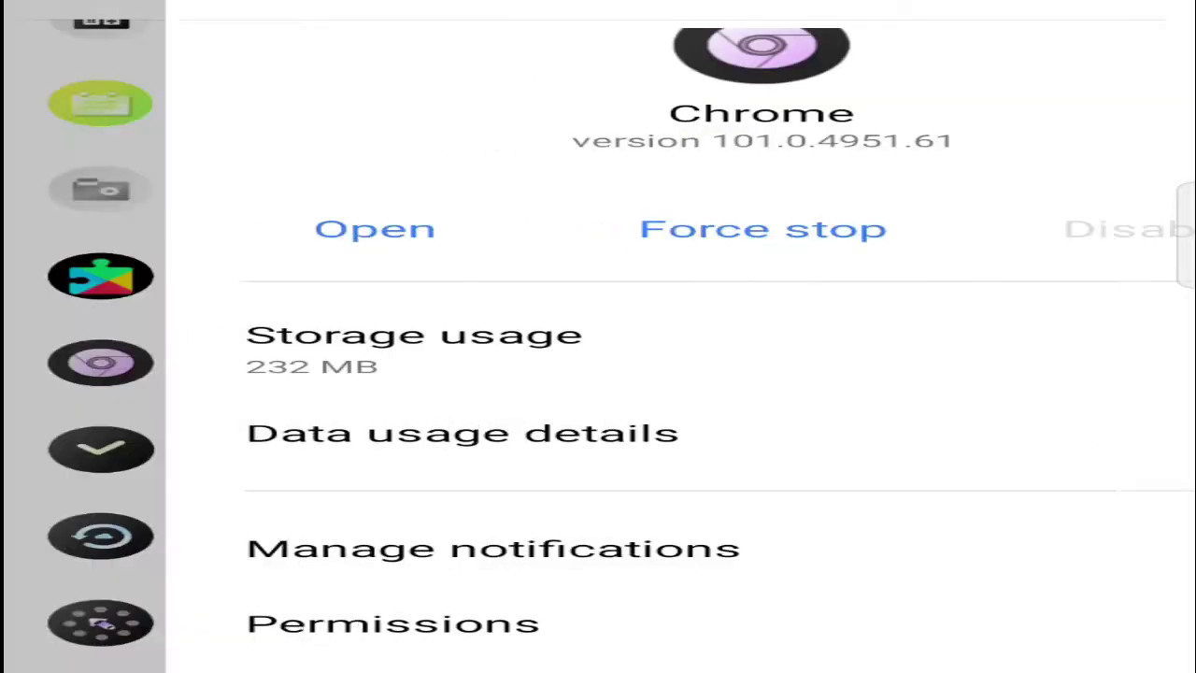
left_click_drag(5, 336, 373, 336)
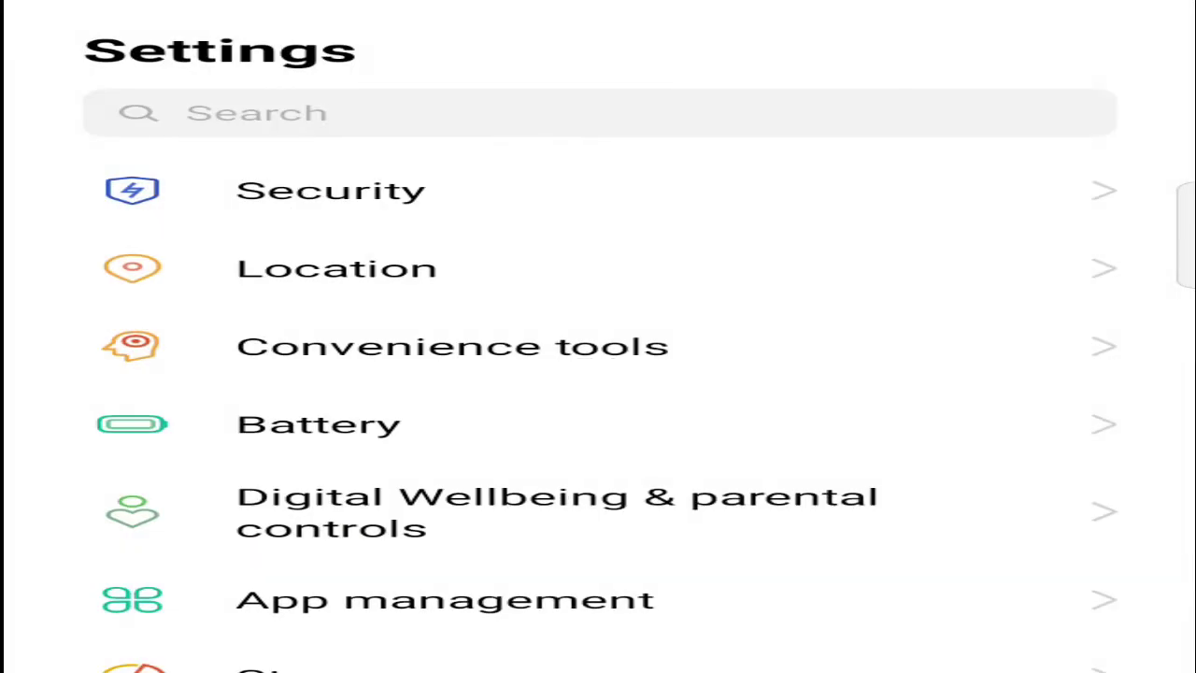
left_click_drag(5, 336, 374, 337)
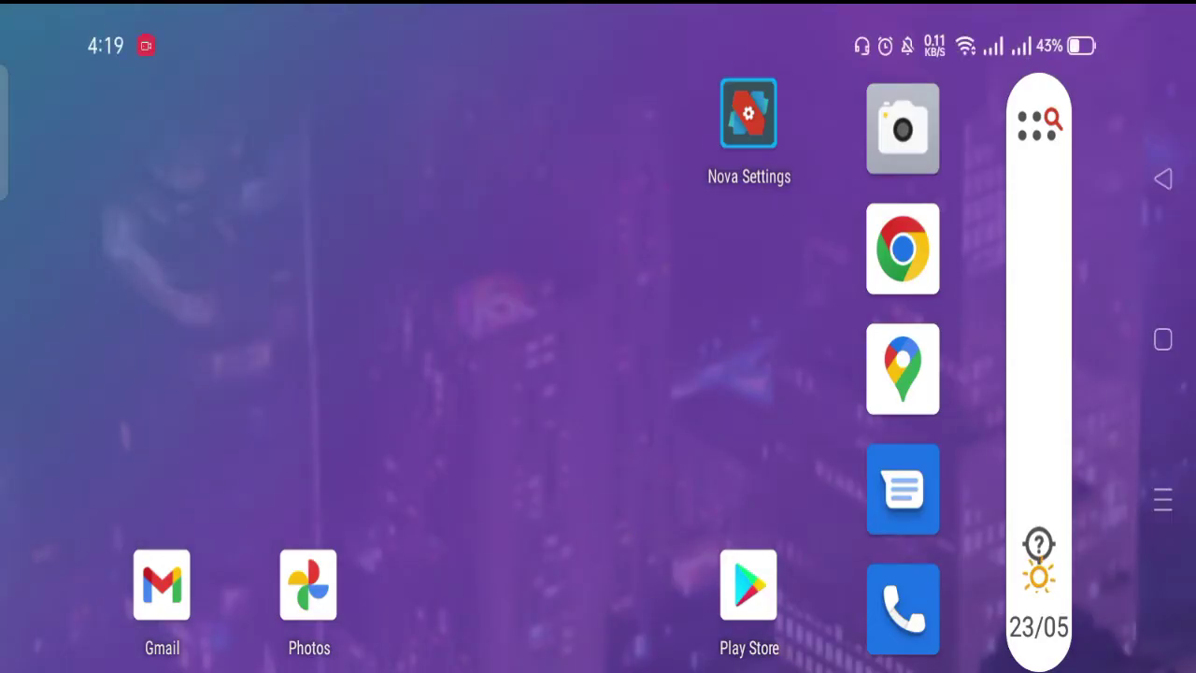
Step: Launch Chrome and load youtube.com/techwithhanan from the address bar
left_click(902, 248)
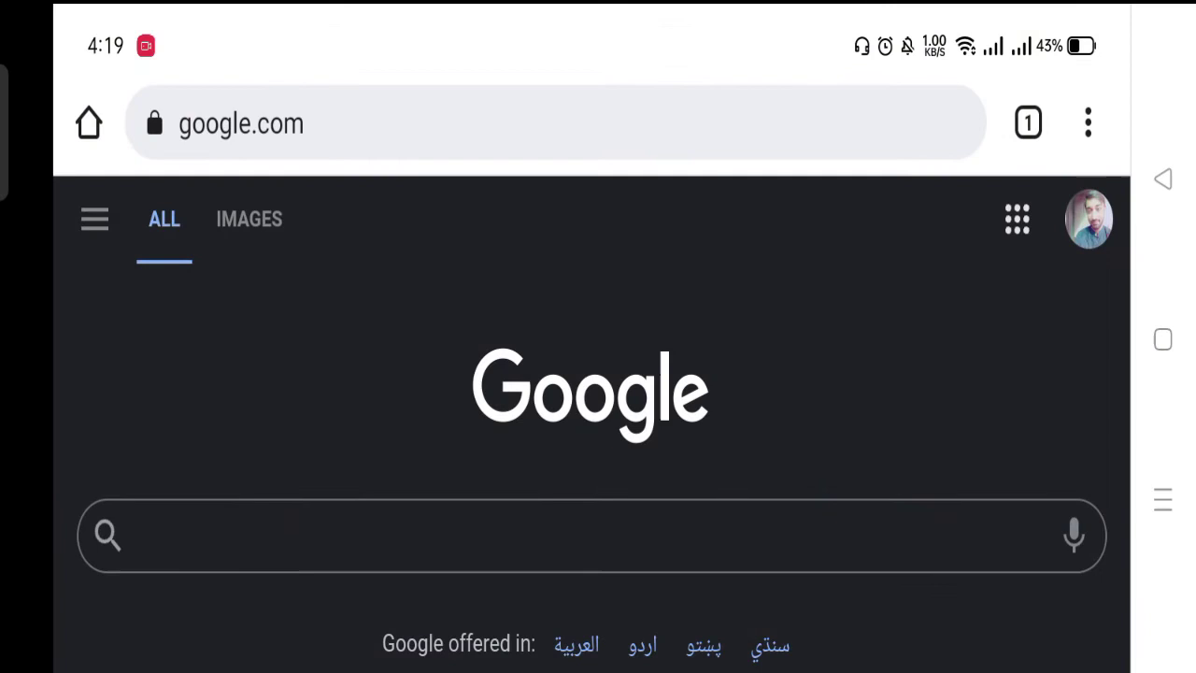
left_click(607, 126)
type("y")
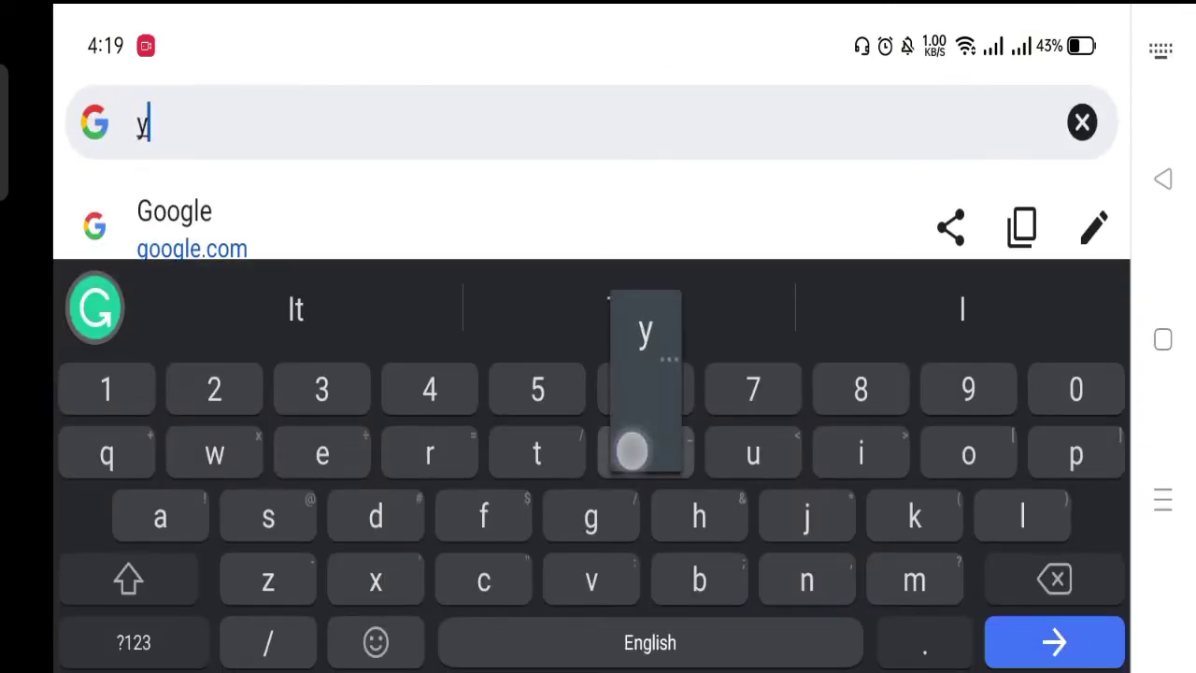
type("ou")
left_click(274, 123)
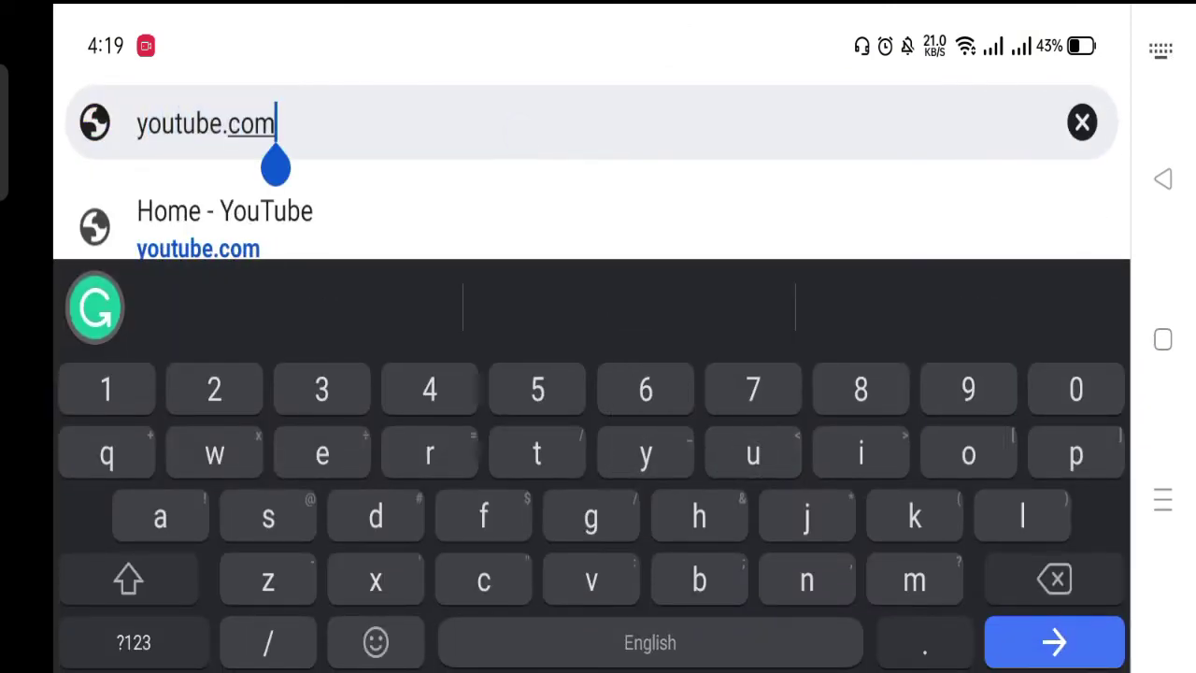
type("/")
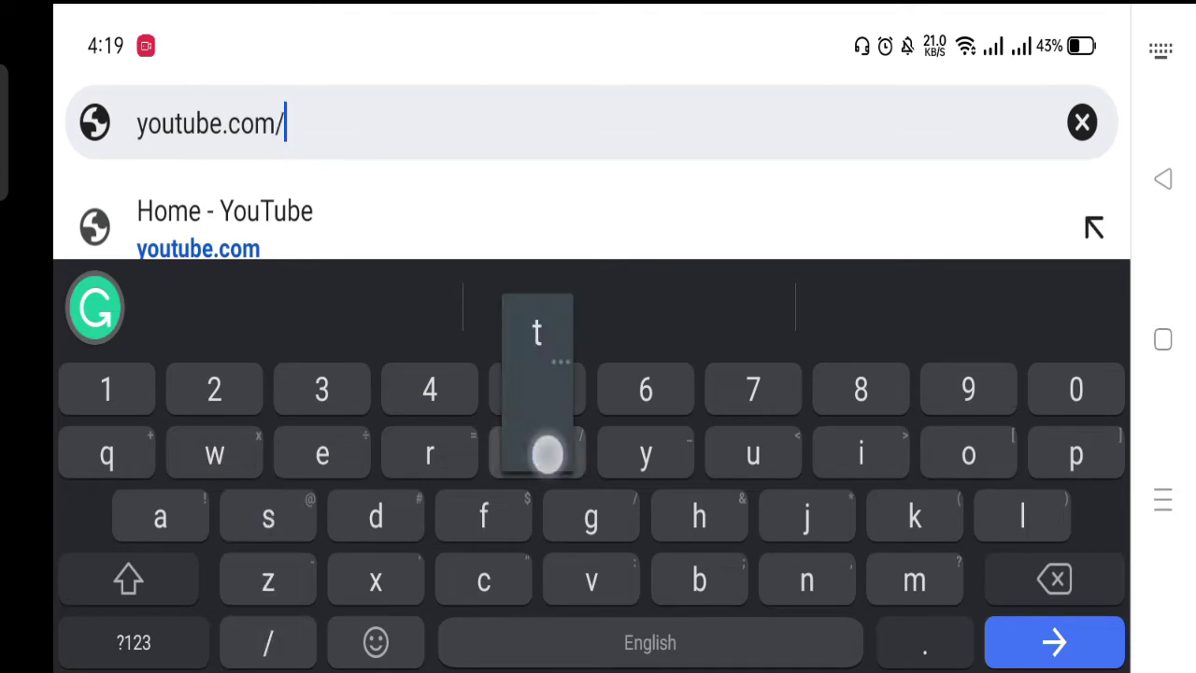
type("techw")
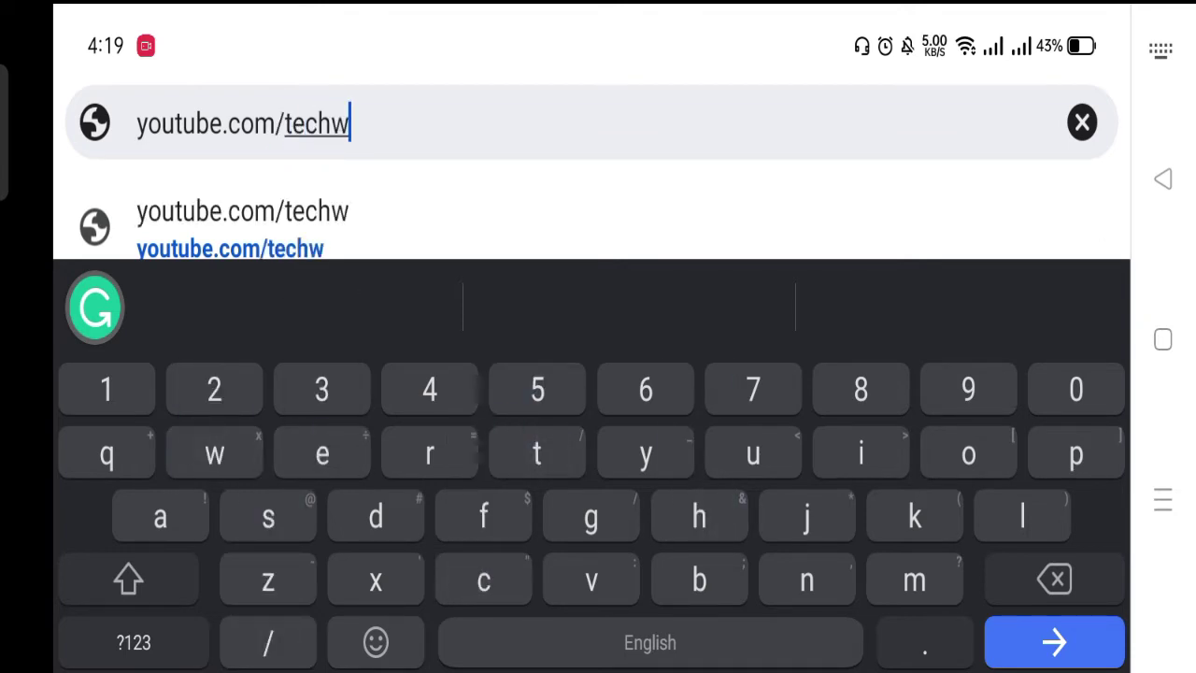
type("ithh")
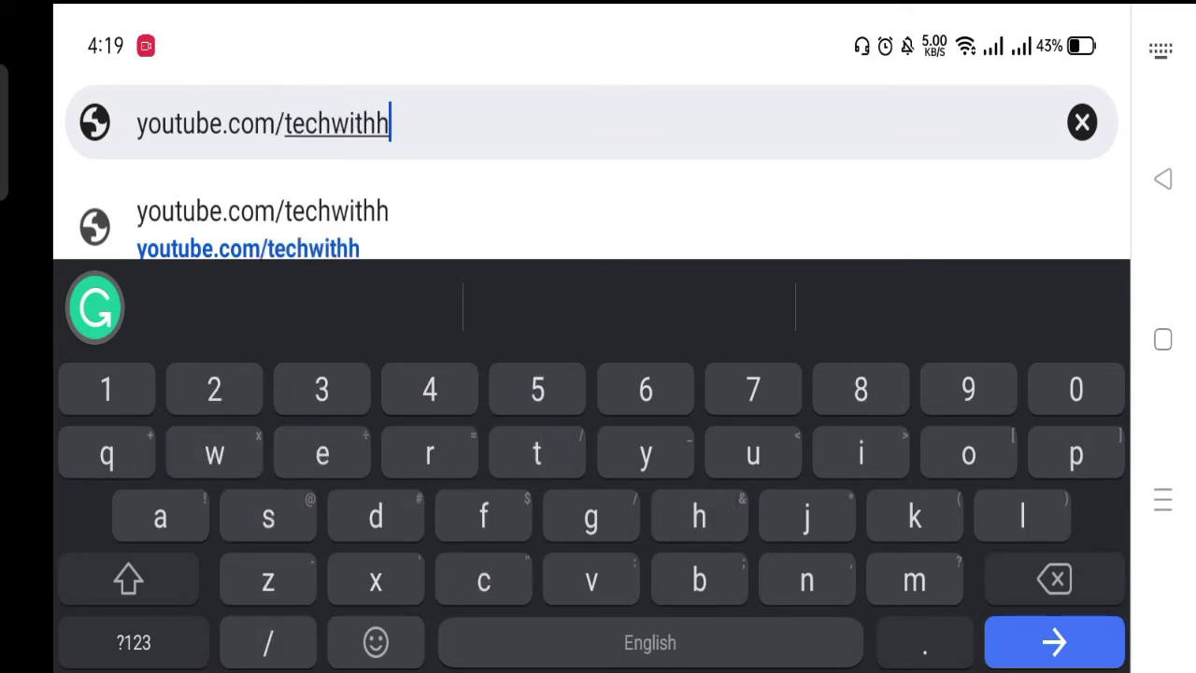
type("ana")
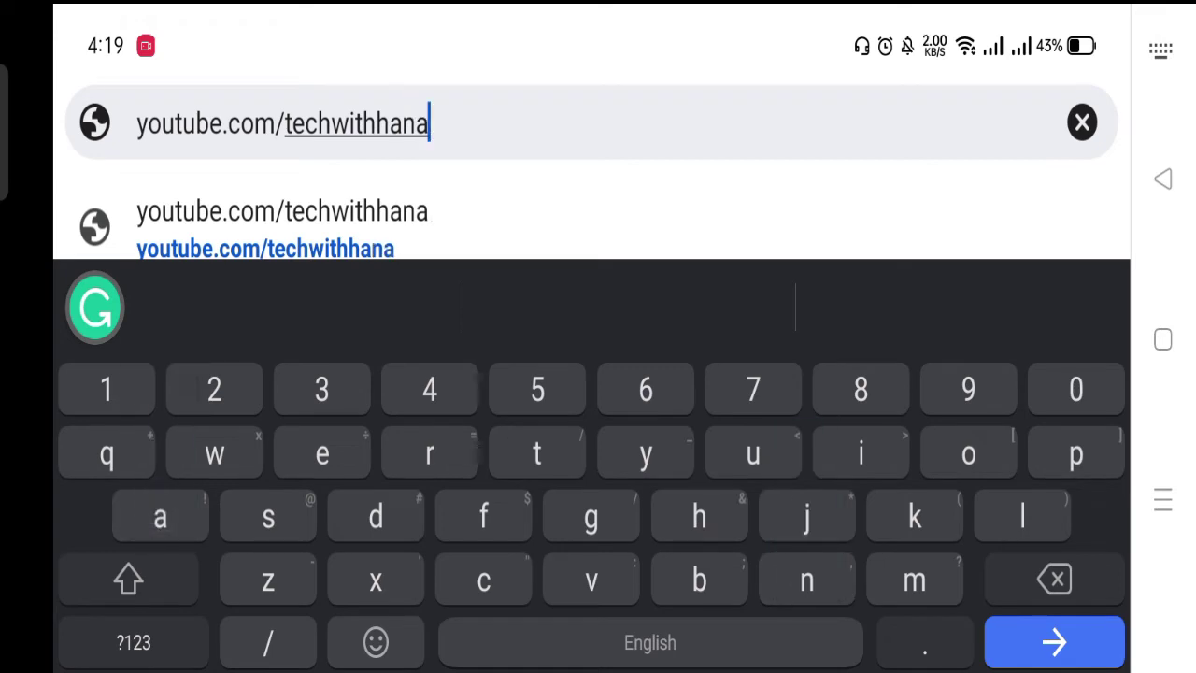
type("n")
key("Return")
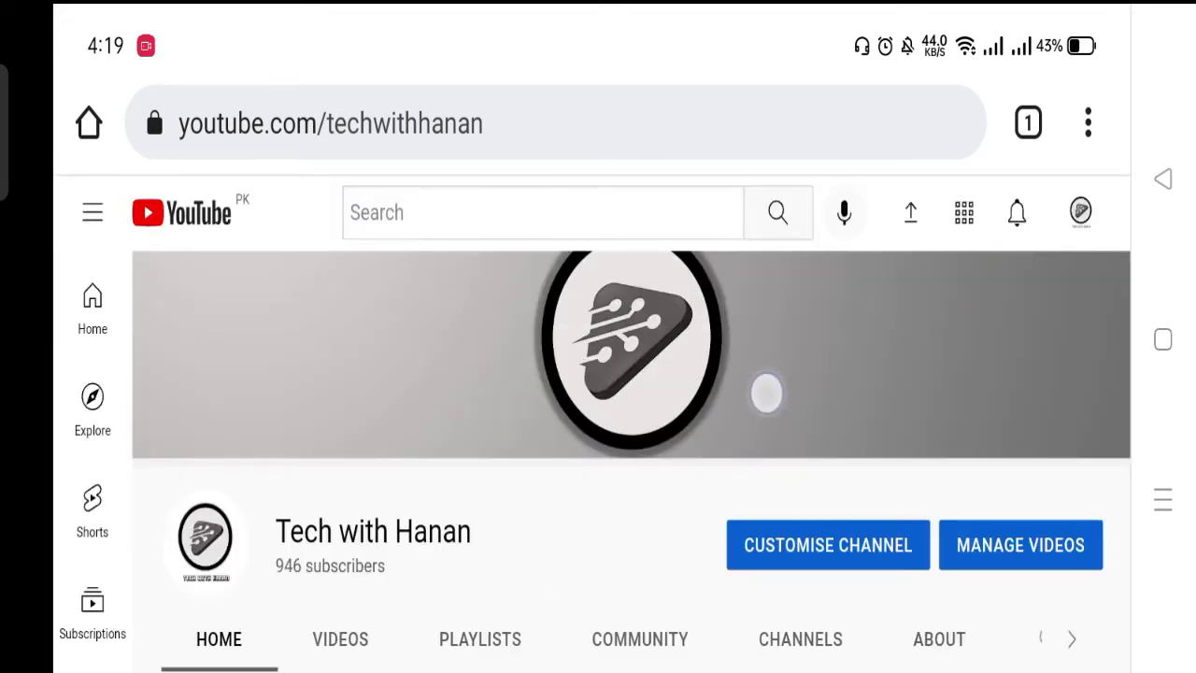
Step: Switch Chrome to the Desktop site version of the channel page
left_click_drag(765, 392, 763, 480)
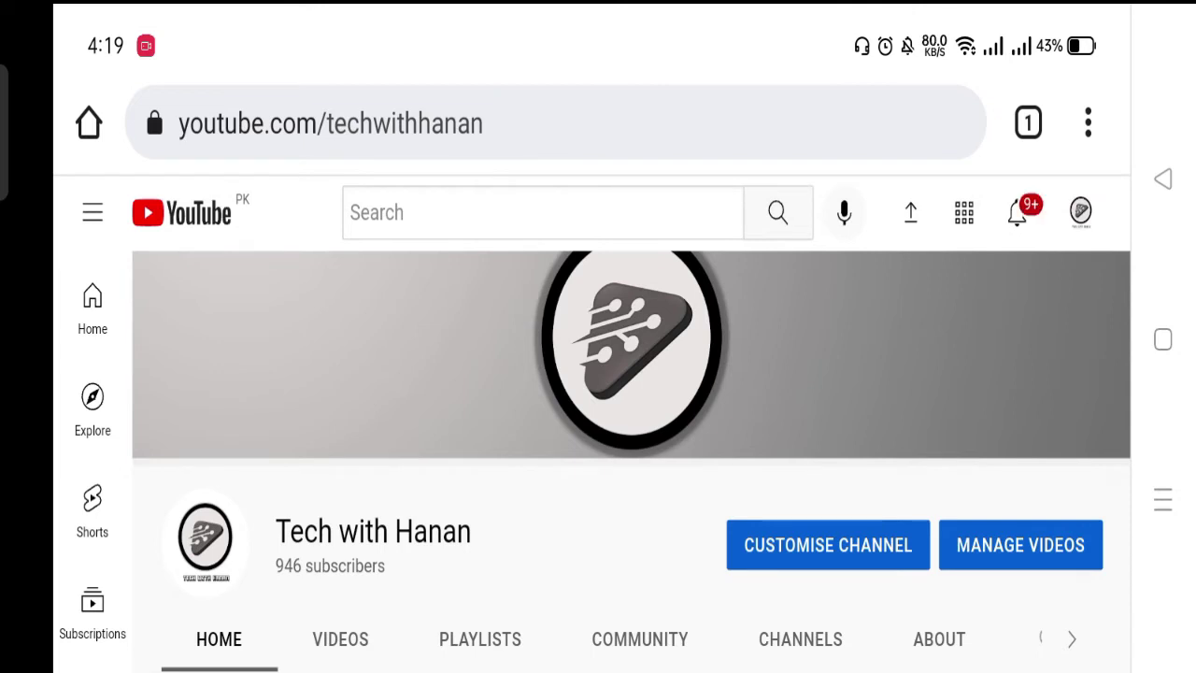
left_click(1087, 122)
left_click_drag(1055, 475, 1059, 219)
left_click_drag(1042, 439, 1046, 146)
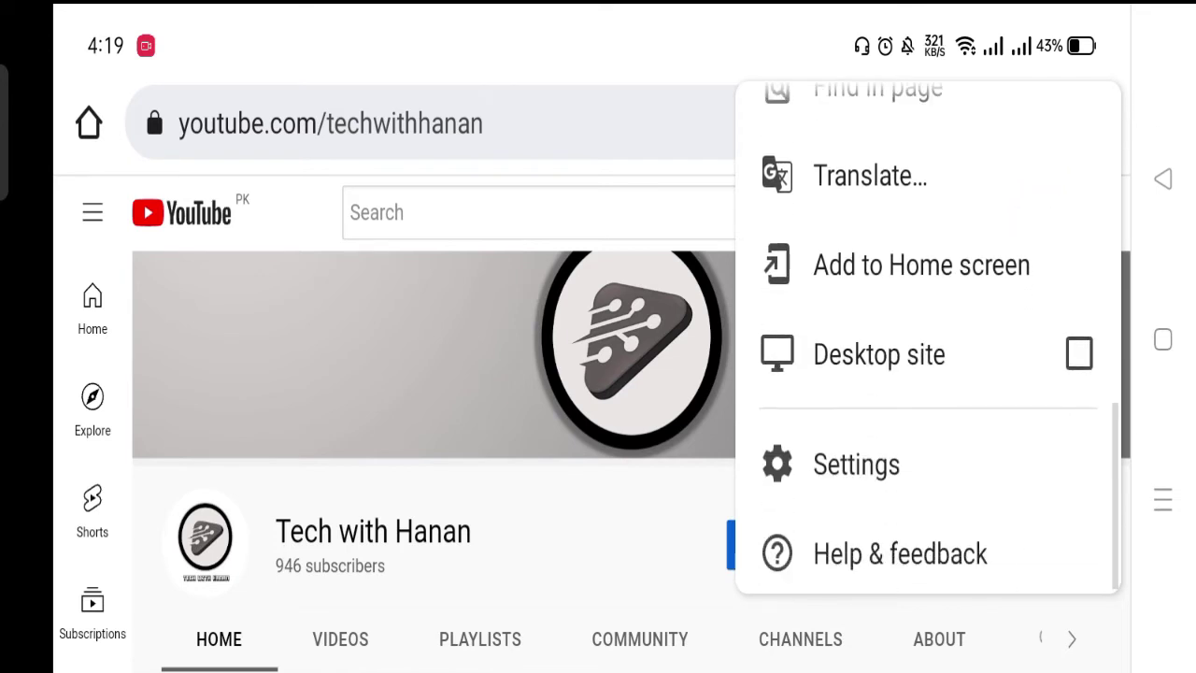
left_click(1000, 345)
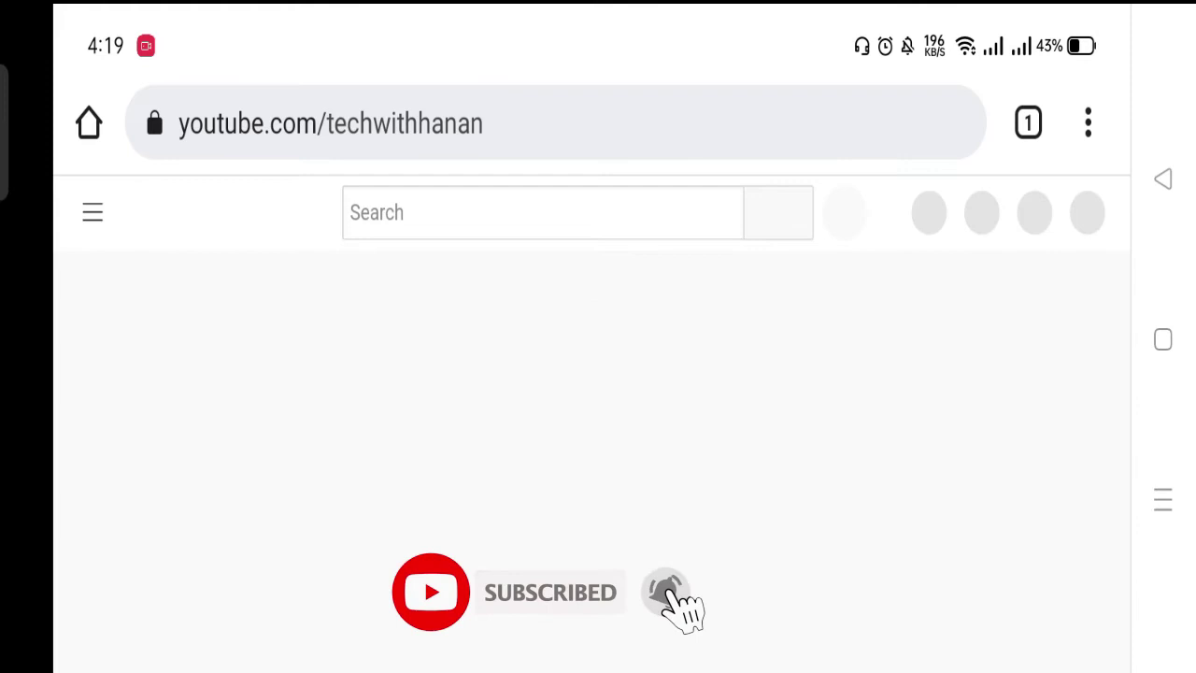
Step: Open the channel's VIDEOS tab and play the WhatsApp password video
scroll(680, 339, "down", 3)
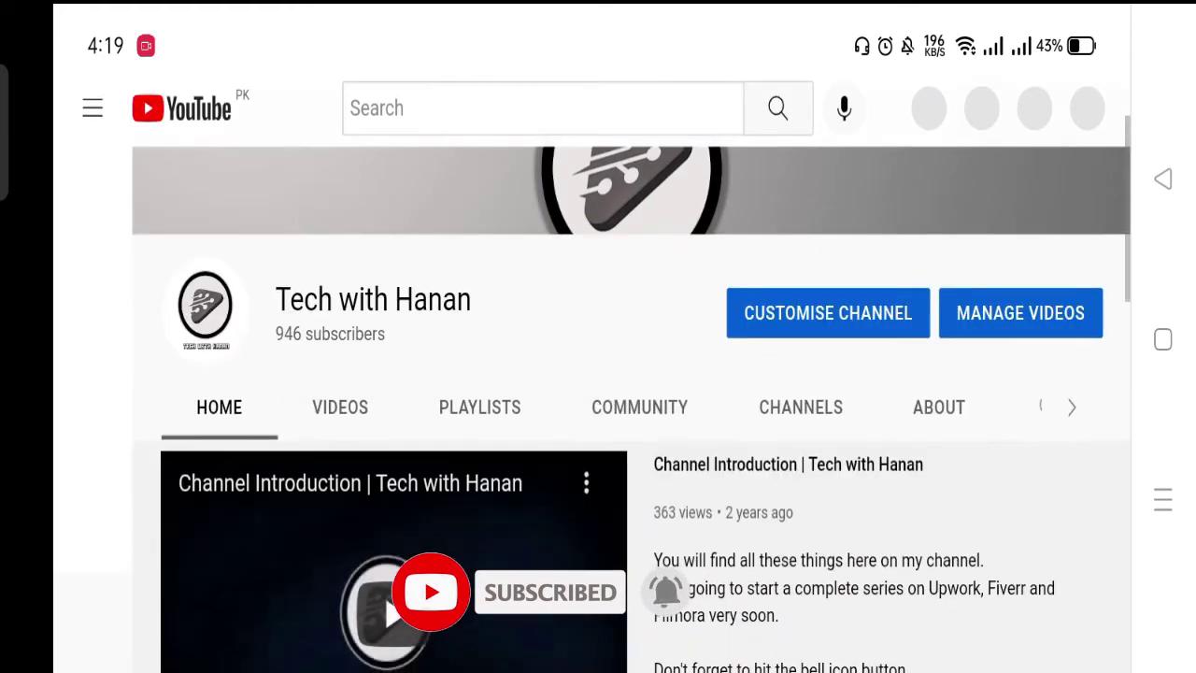
scroll(739, 496, "down", 1)
left_click(340, 335)
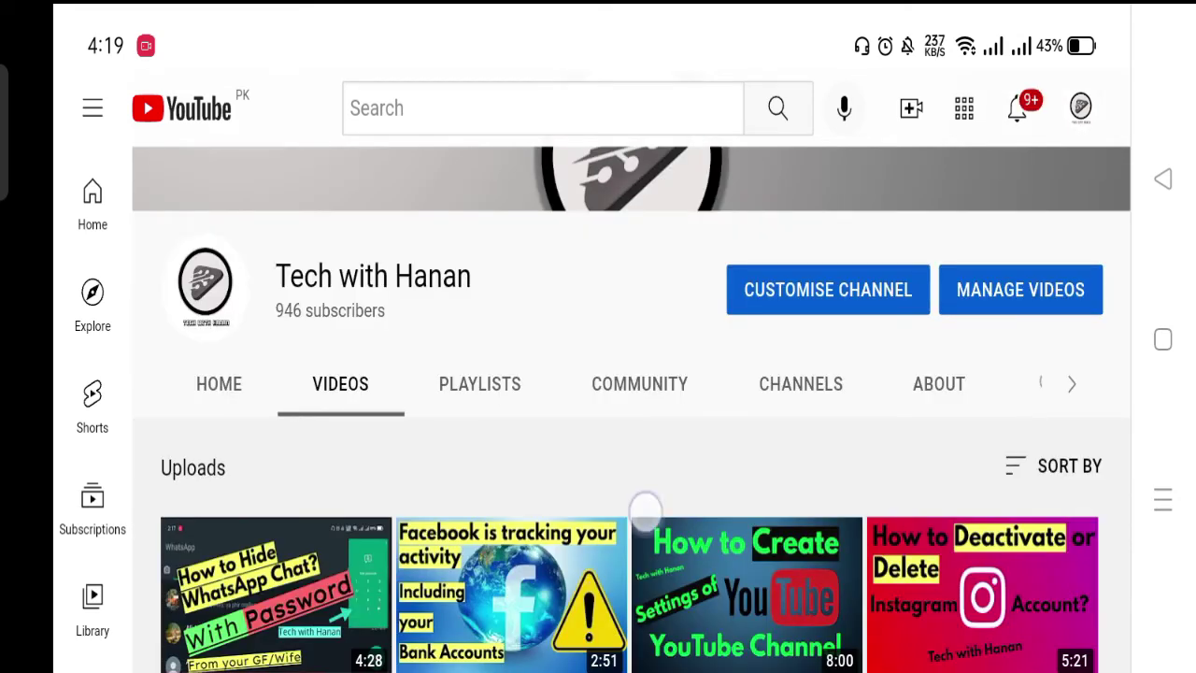
scroll(645, 507, "down", 2)
left_click(270, 476)
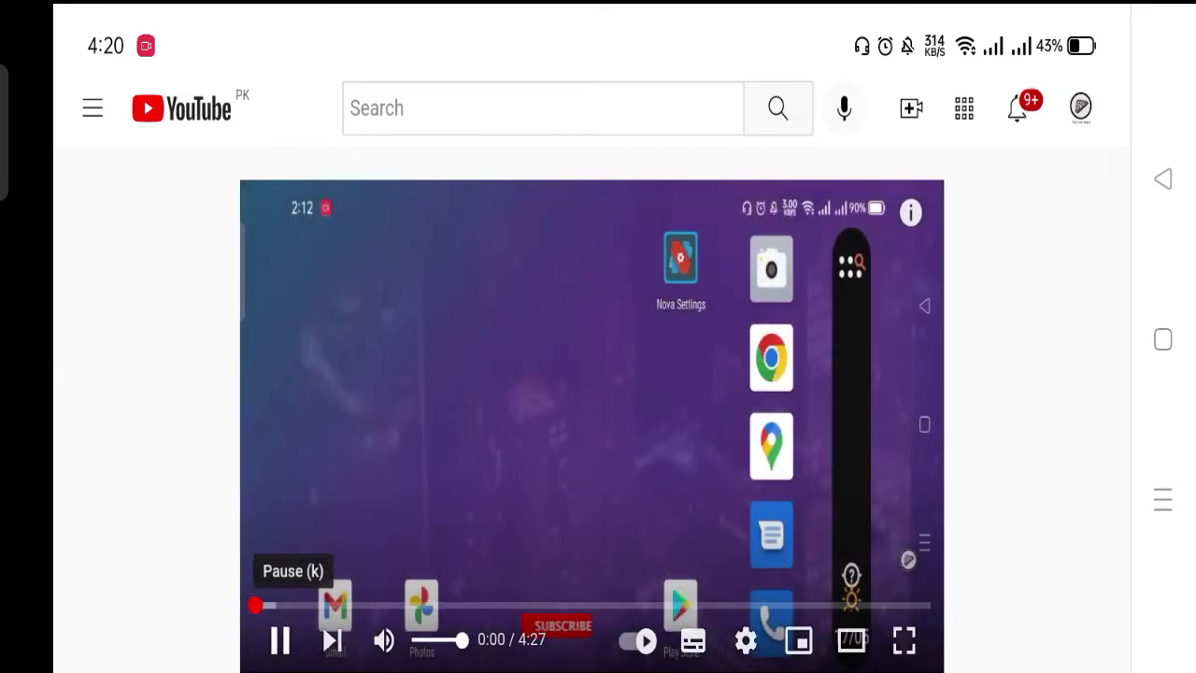
Step: Pause the WhatsApp video, then resume its playback
left_click(280, 640)
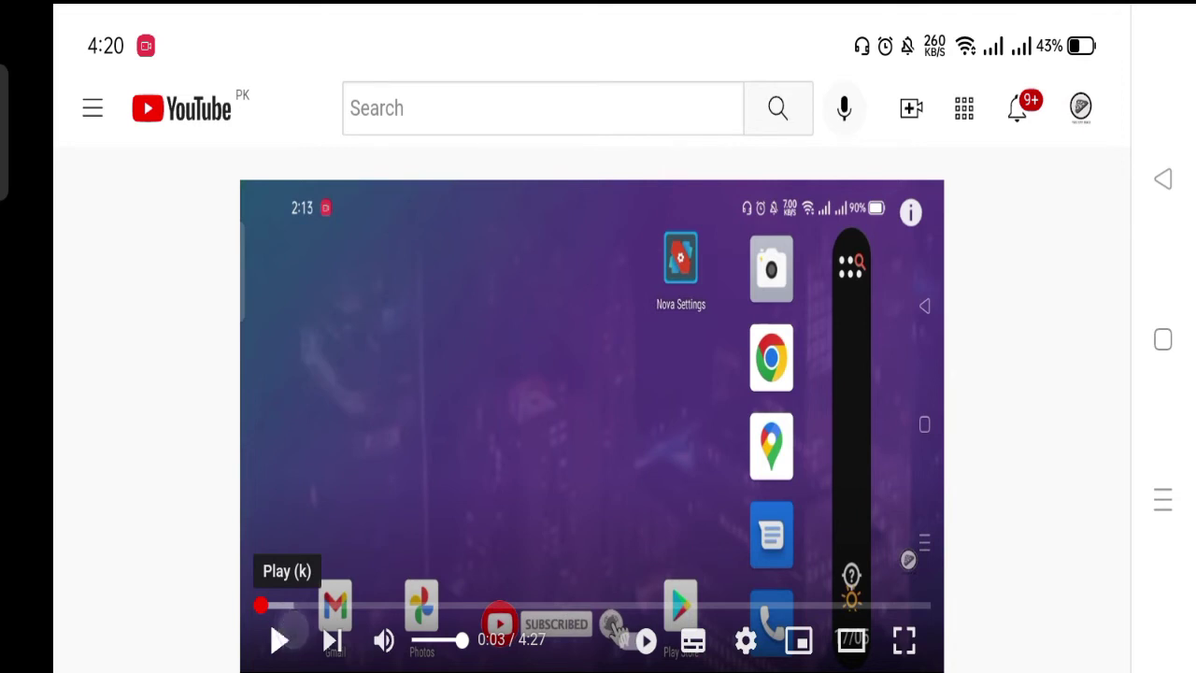
left_click(279, 640)
Step: From the home screen, resume the video via Chrome's expanded media notification in the shade
left_click(1162, 339)
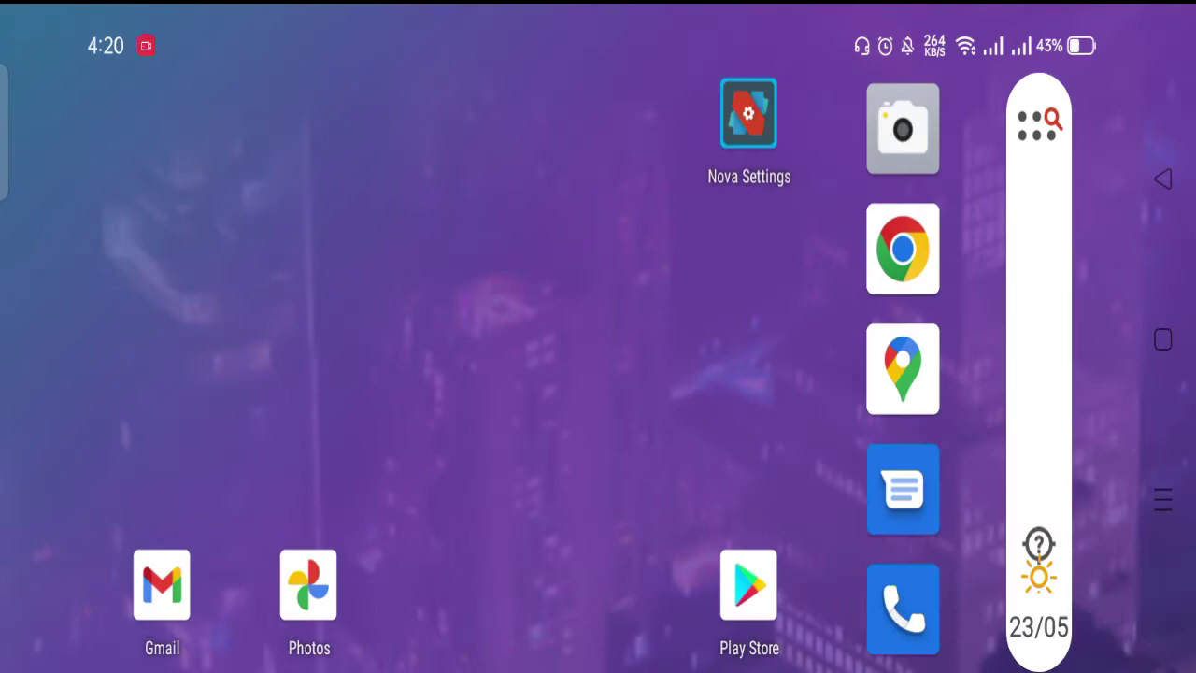
left_click_drag(570, 107, 579, 330)
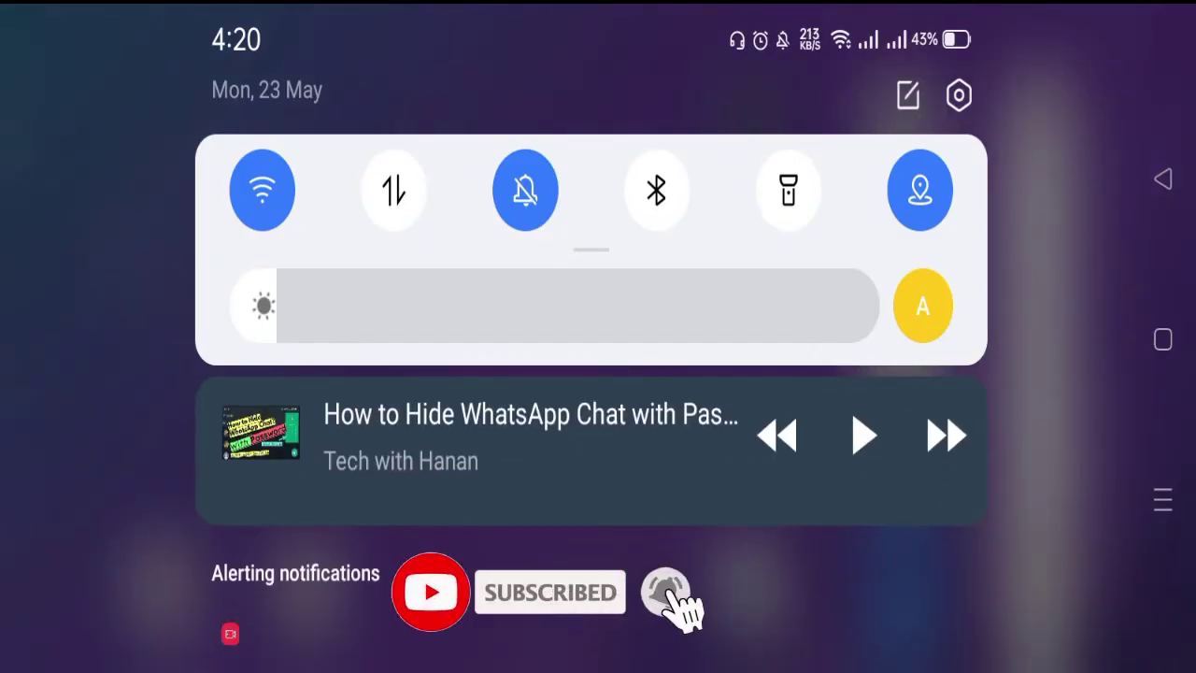
left_click_drag(625, 448, 641, 528)
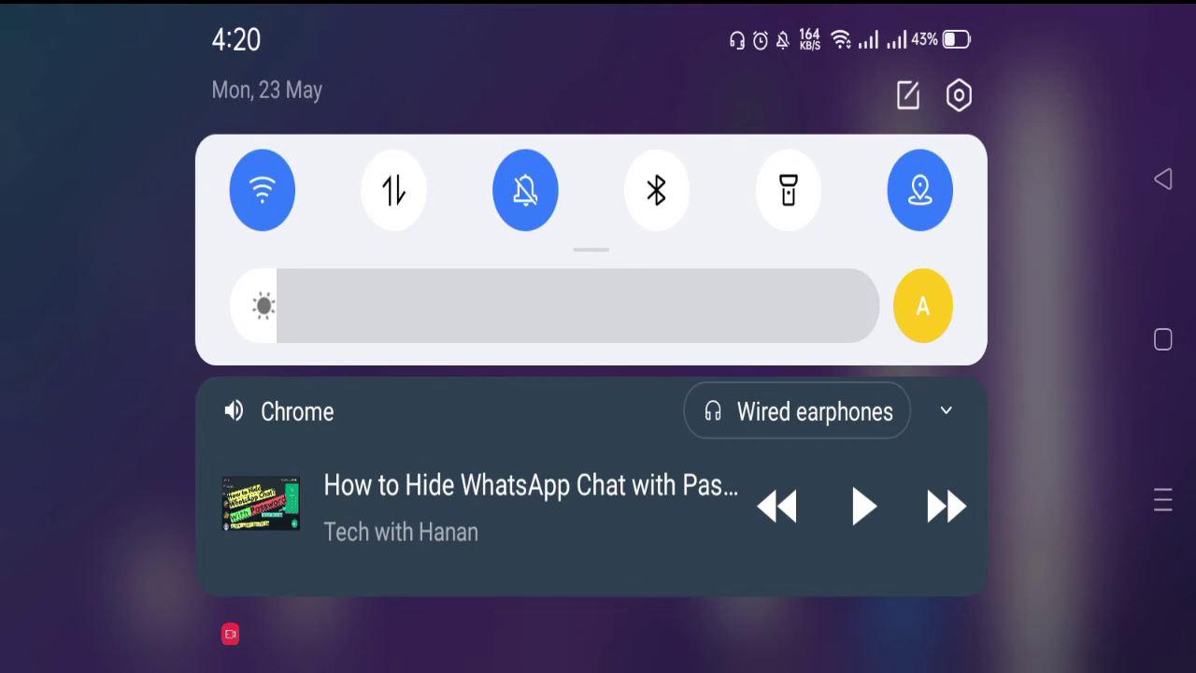
left_click(862, 506)
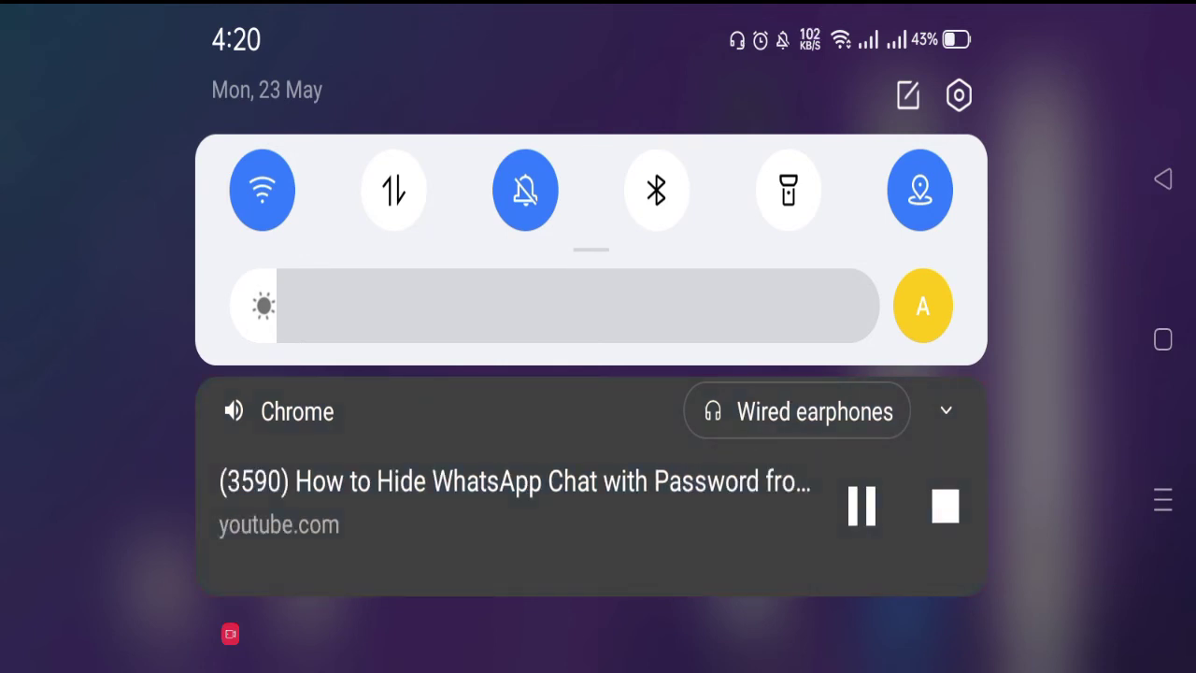
mouse_move(758, 400)
left_mouse_down()
mouse_move(763, 286)
mouse_move(757, 579)
mouse_move(757, 234)
left_mouse_up()
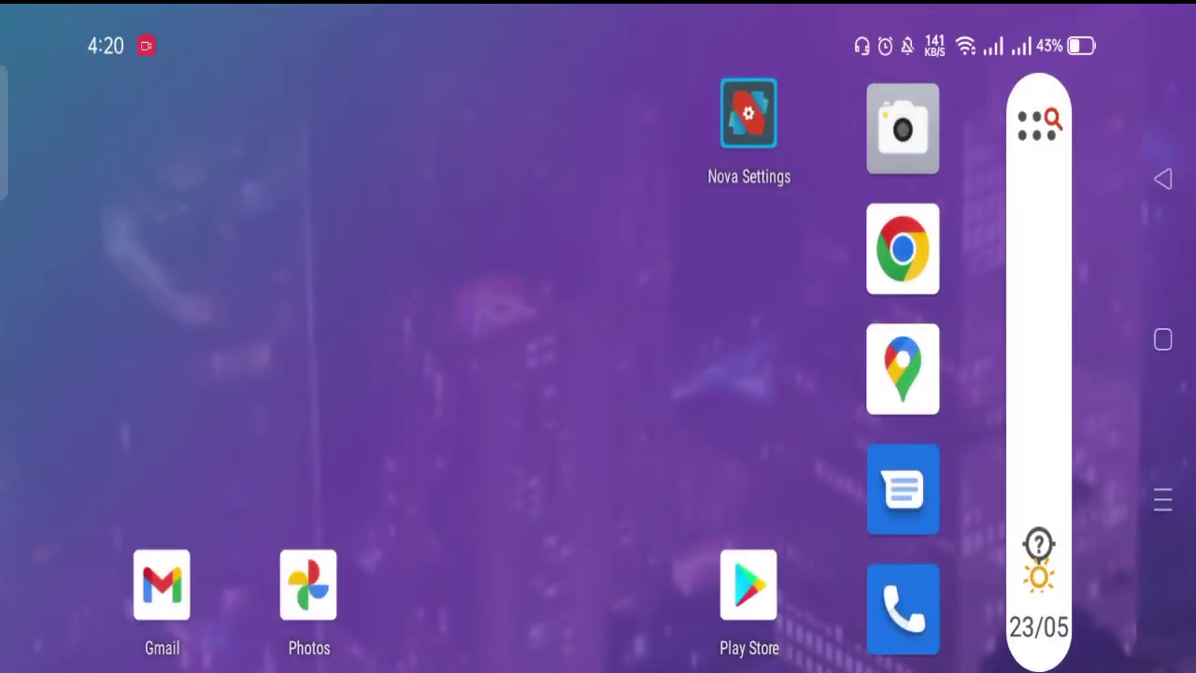
Step: Pause the video from the notification shade and return to its YouTube page
left_click_drag(654, 41, 794, 453)
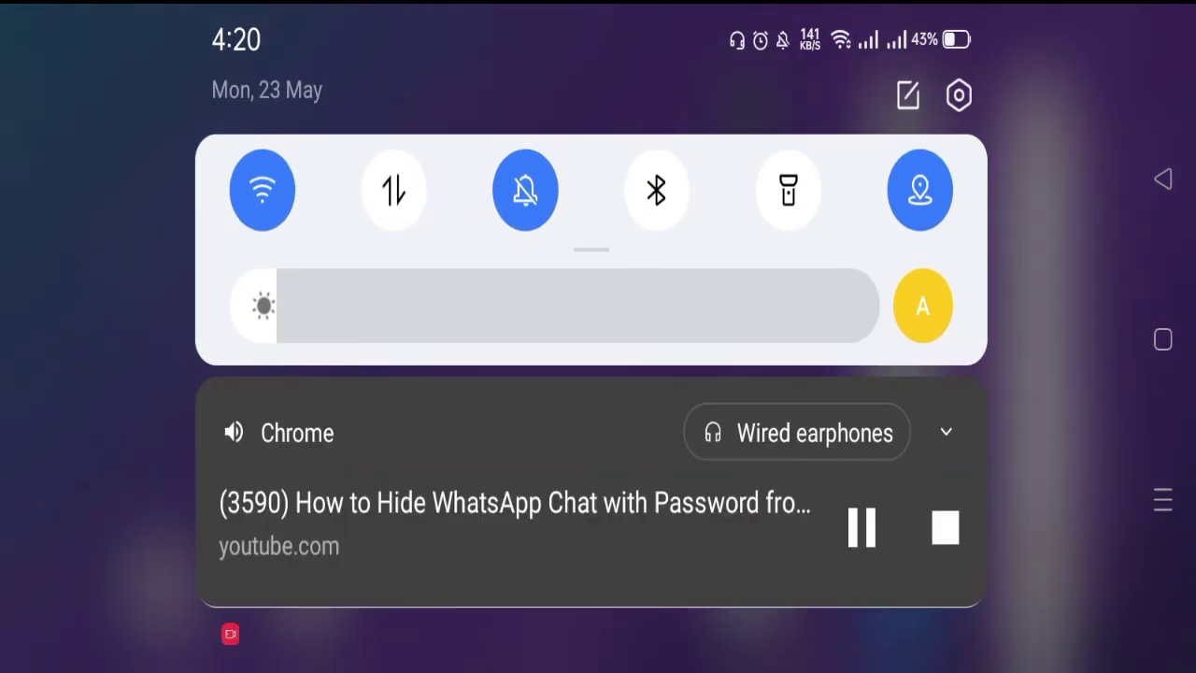
left_click(863, 449)
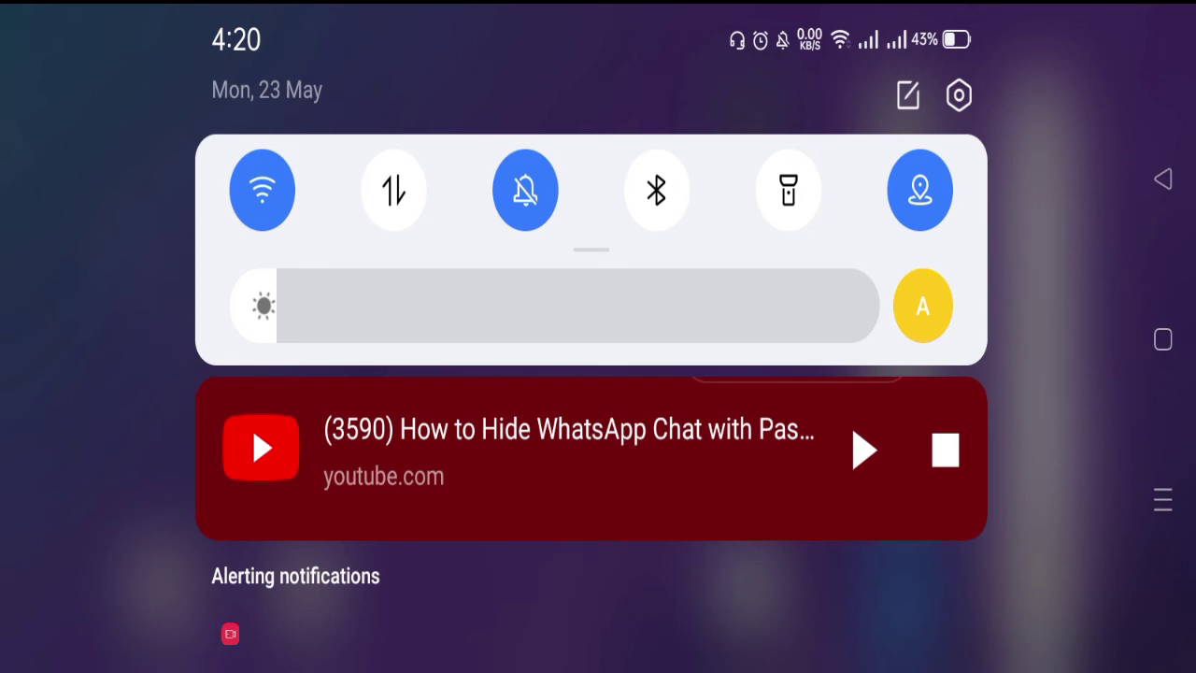
left_click(574, 454)
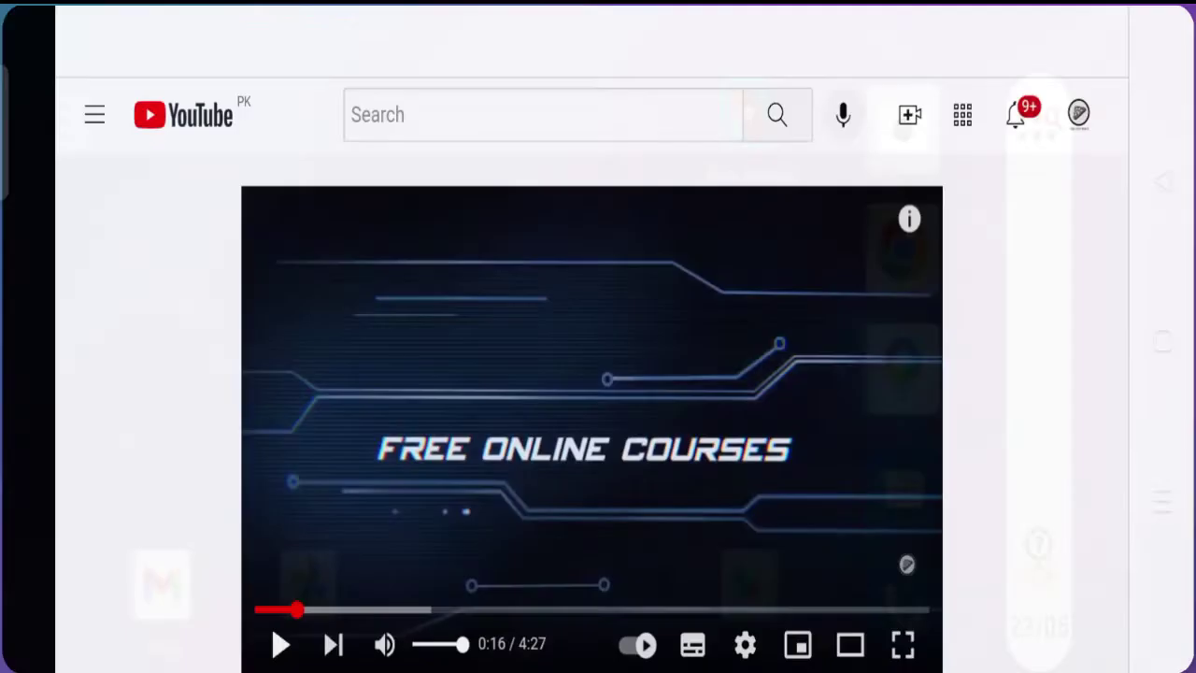
Step: Leave the WhatsApp watch page for the Tech with Hanan VIDEOS tab and browse the uploads grid
scroll(591, 467, "down", 3)
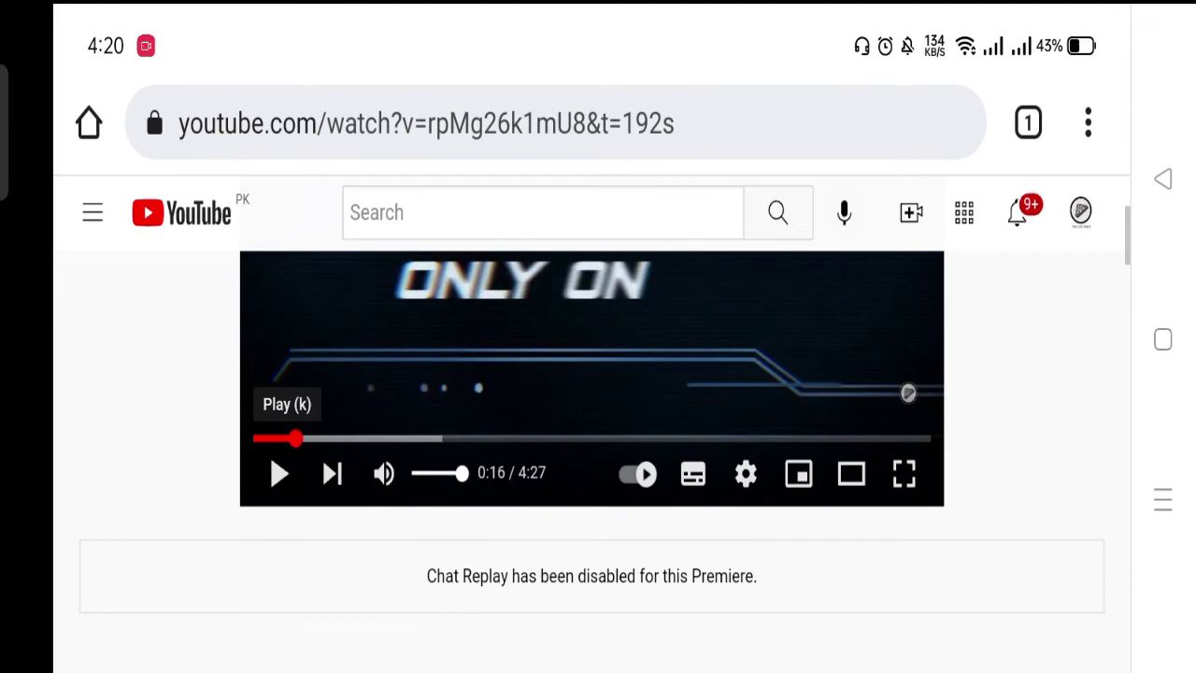
left_click(1162, 178)
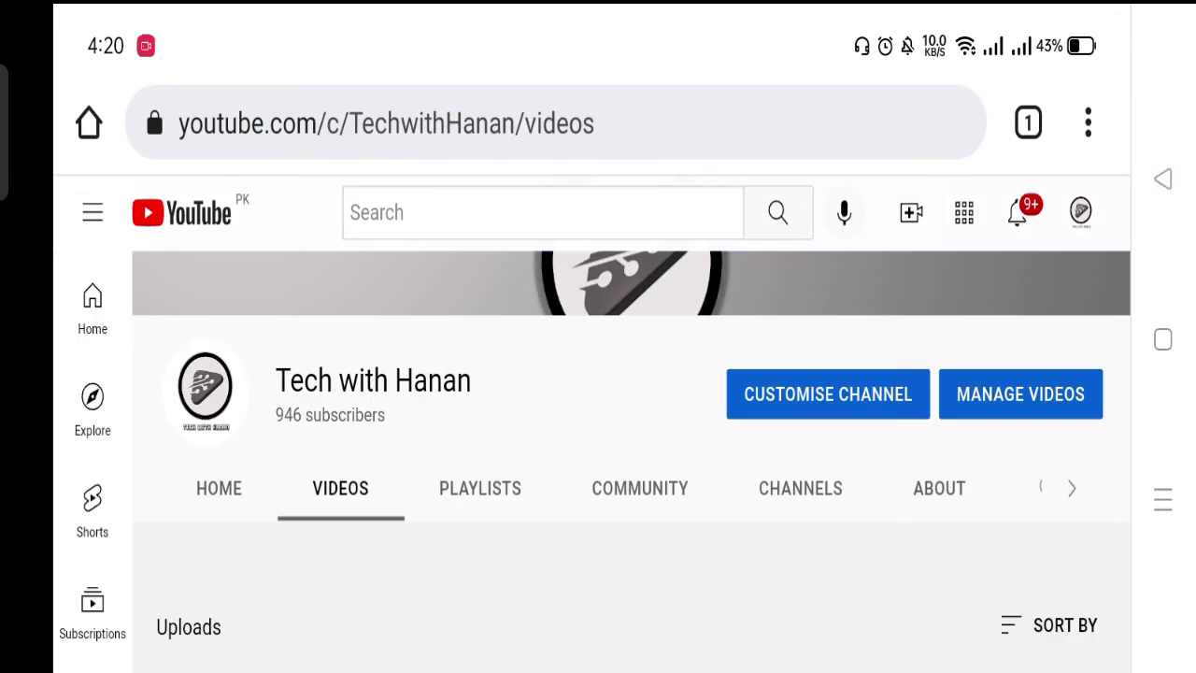
scroll(778, 560, "down", 5)
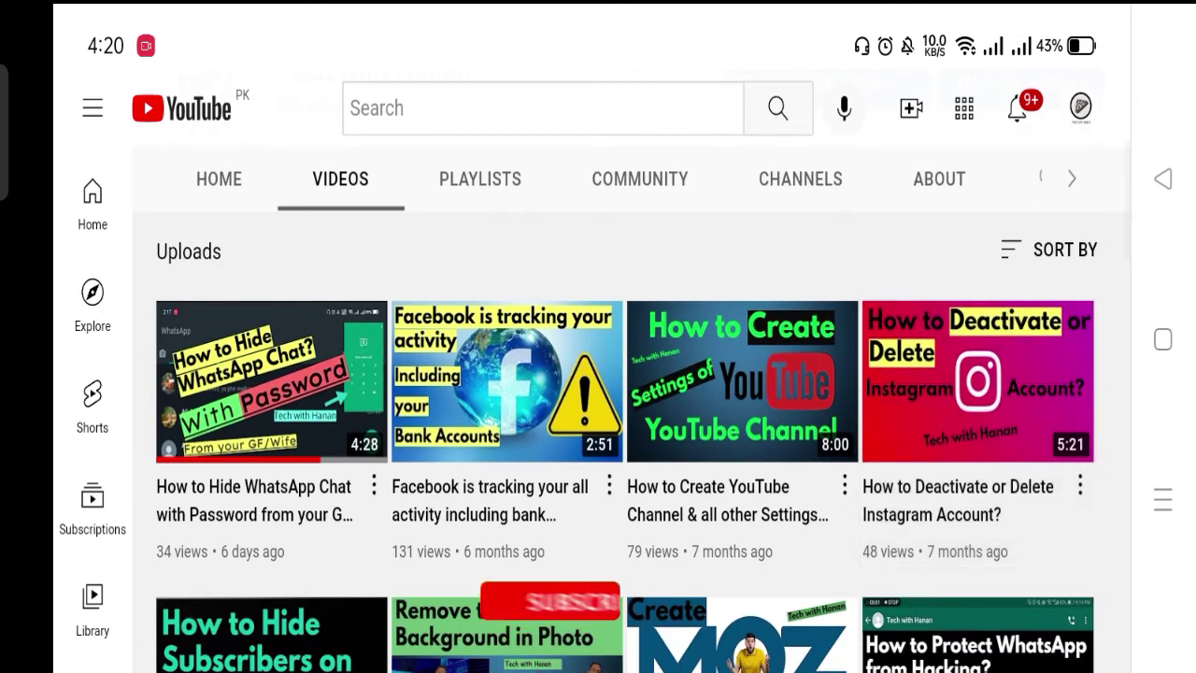
scroll(625, 448, "down", 2)
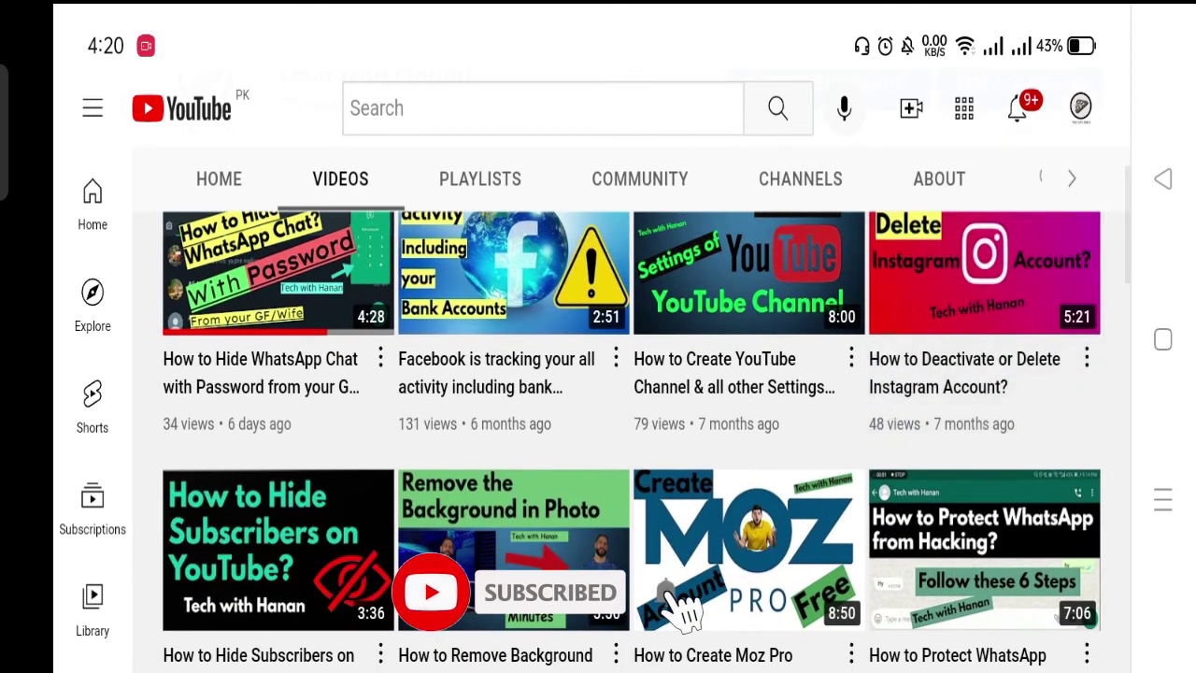